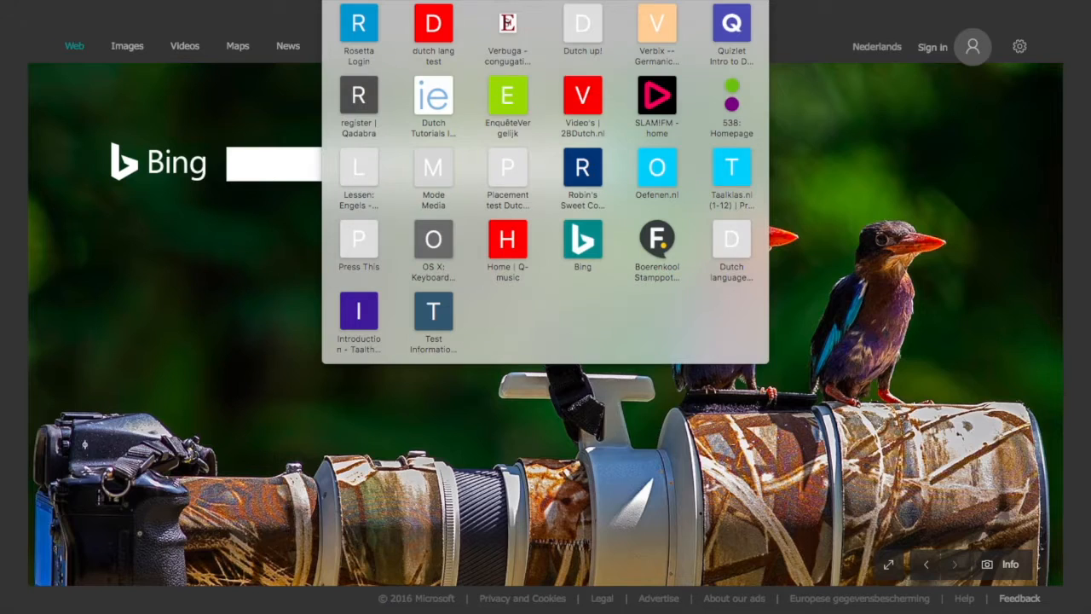
type(".nl")
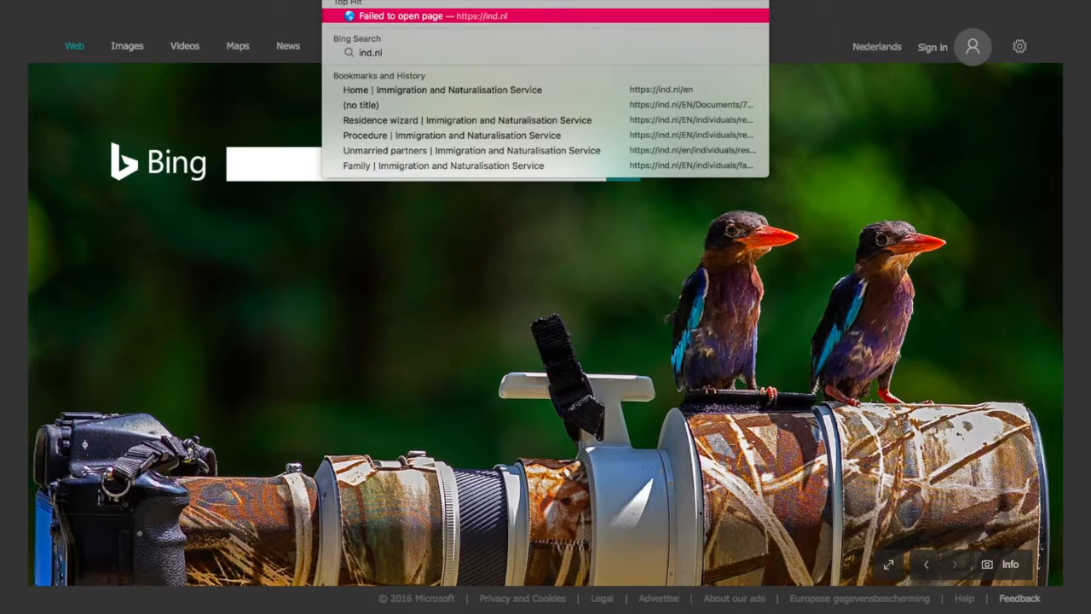
Load ind.nl, switch it to English and enter the Family member section.
key("Return")
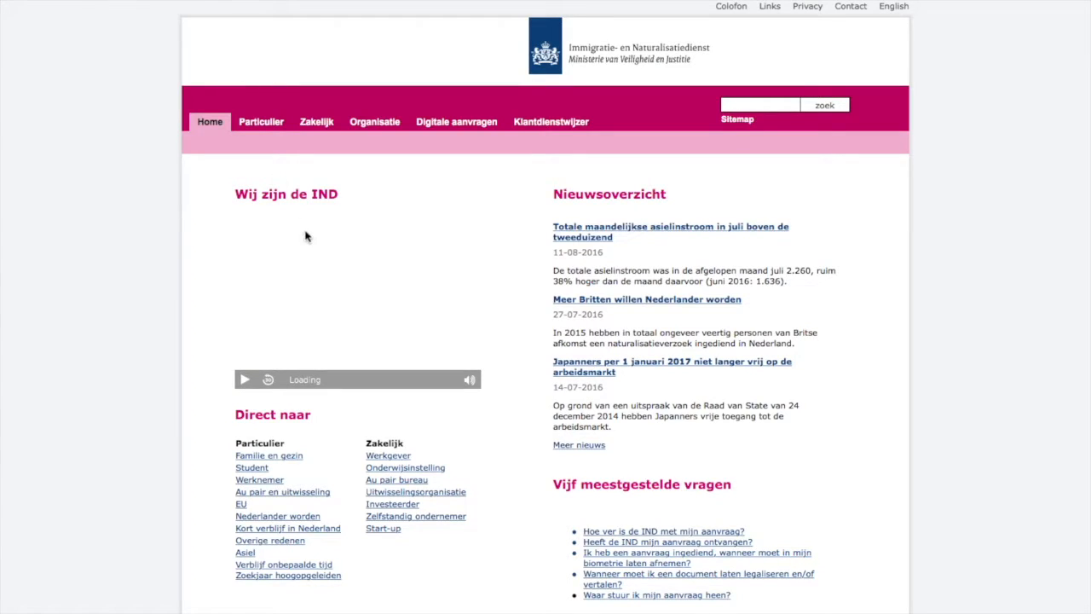
left_click(894, 8)
scroll(723, 271, "down", 1)
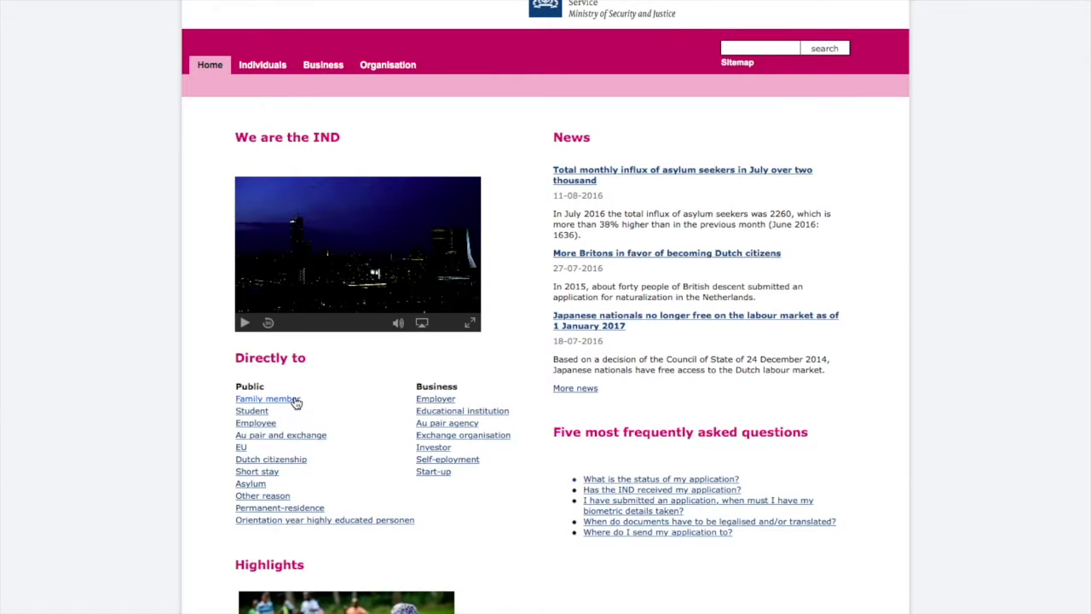
left_click(295, 399)
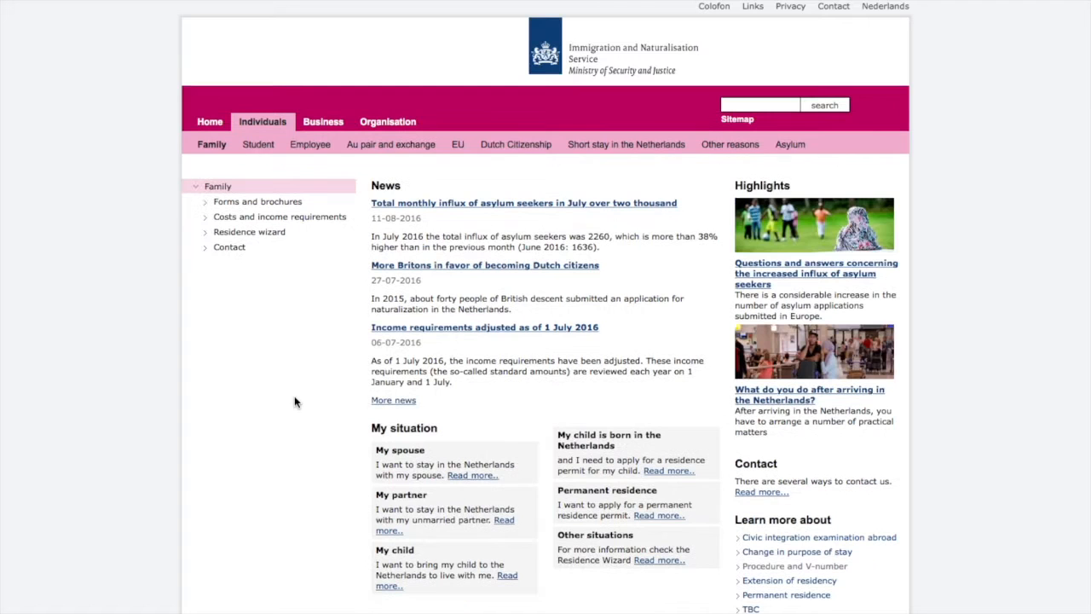
scroll(744, 526, "down", 5)
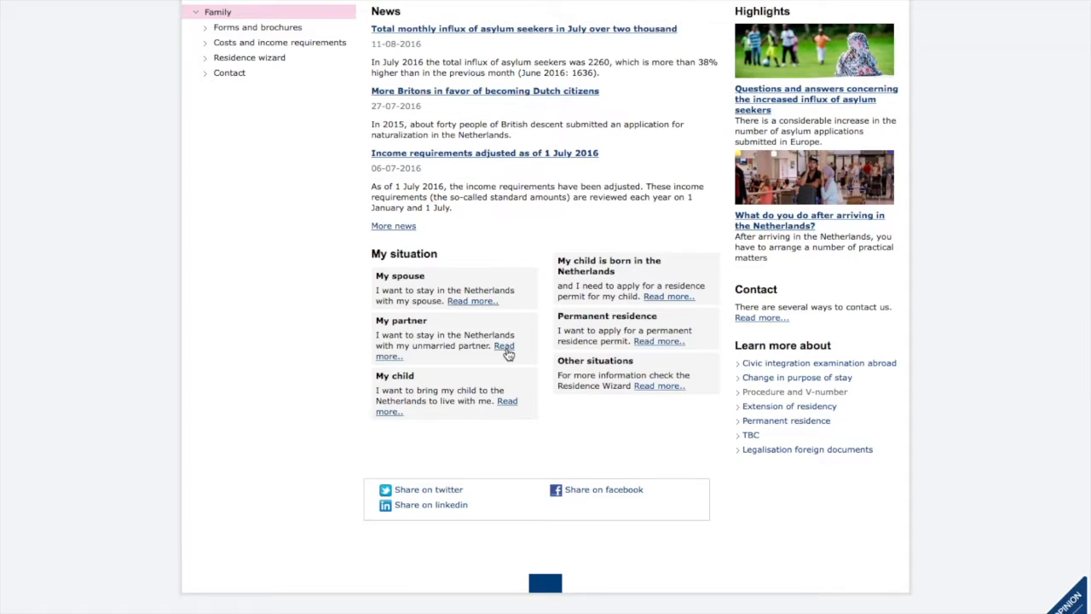
Follow 'Read more' under My partner to the Unmarried partners page.
left_click(505, 346)
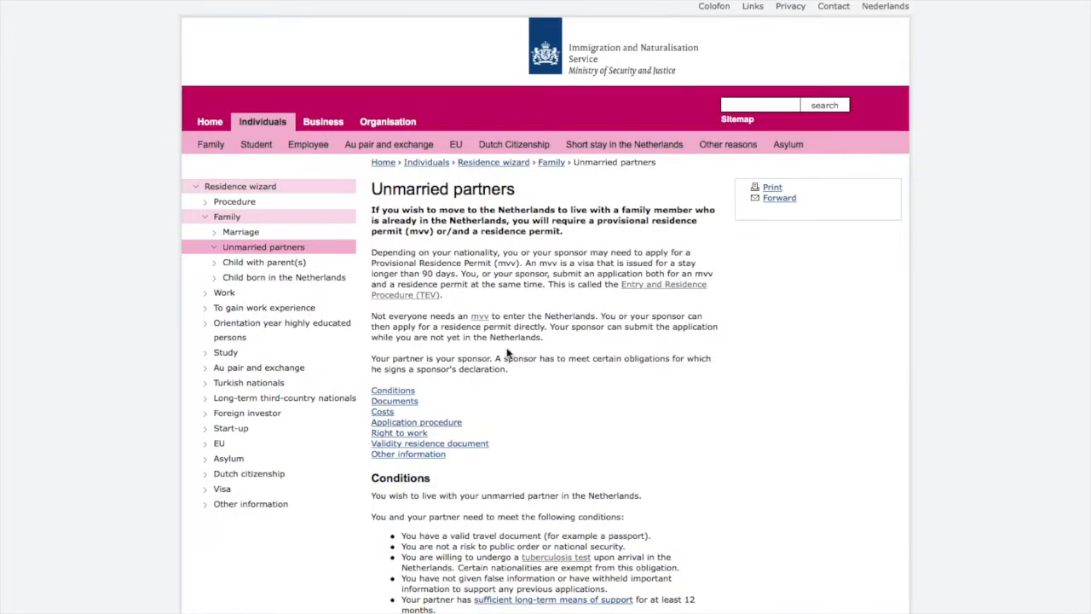
scroll(659, 441, "down", 1)
scroll(659, 442, "down", 2)
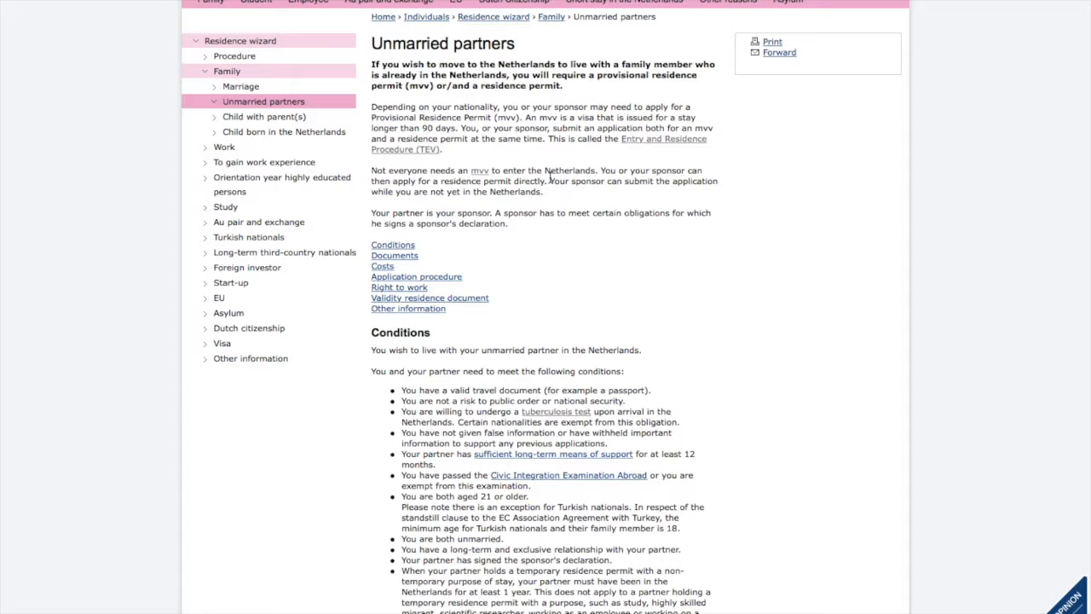
scroll(594, 253, "down", 1)
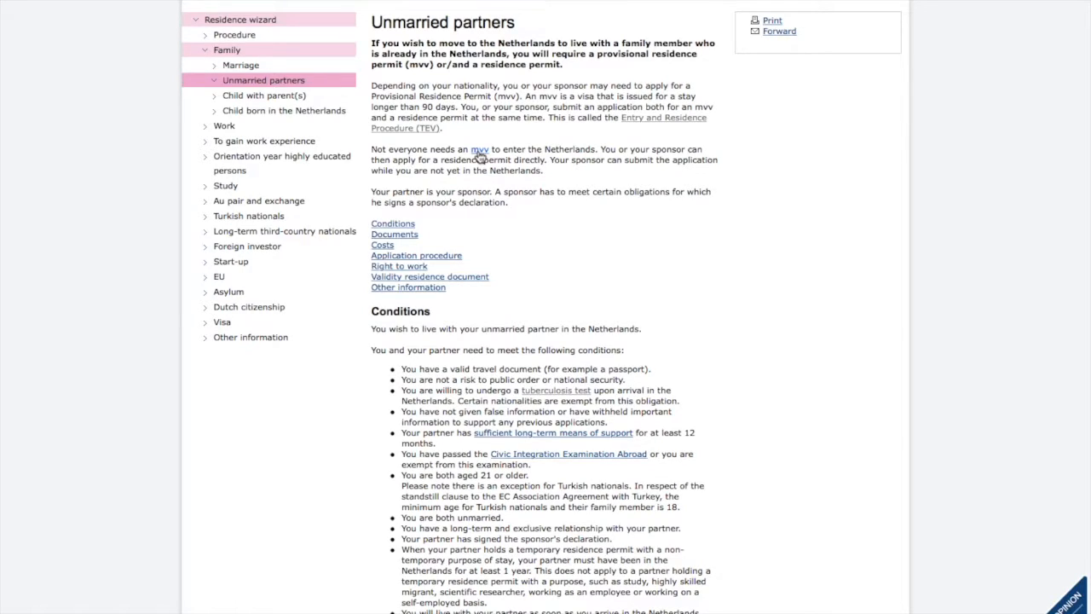
On the mvv Procedure page, highlight United States of America among exempt nationalities, then clear it.
left_click(479, 151)
scroll(586, 385, "down", 2)
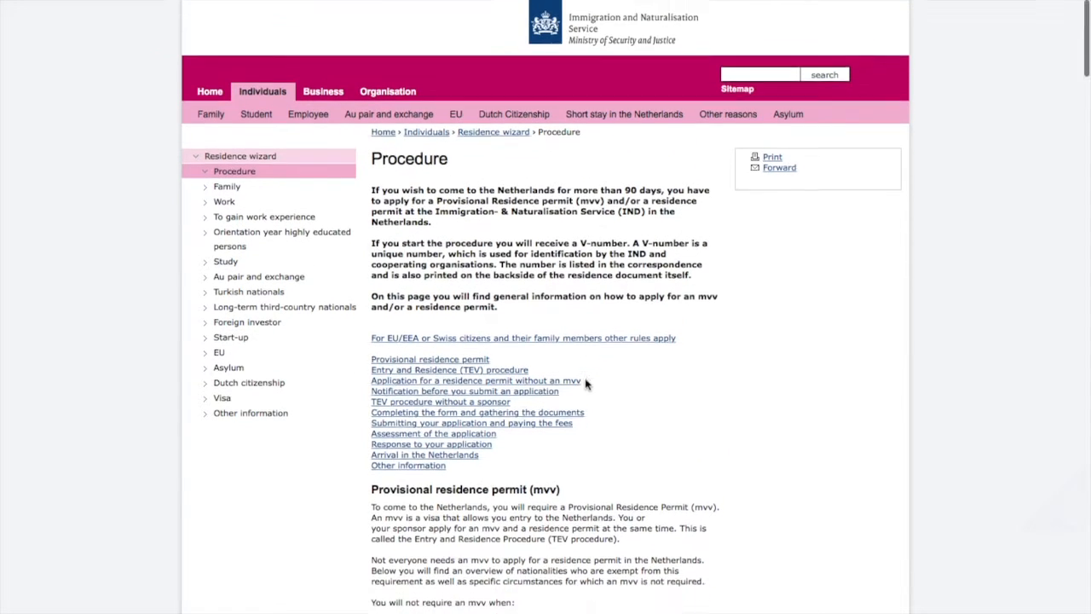
scroll(586, 384, "down", 2)
scroll(586, 385, "down", 4)
scroll(586, 385, "down", 3)
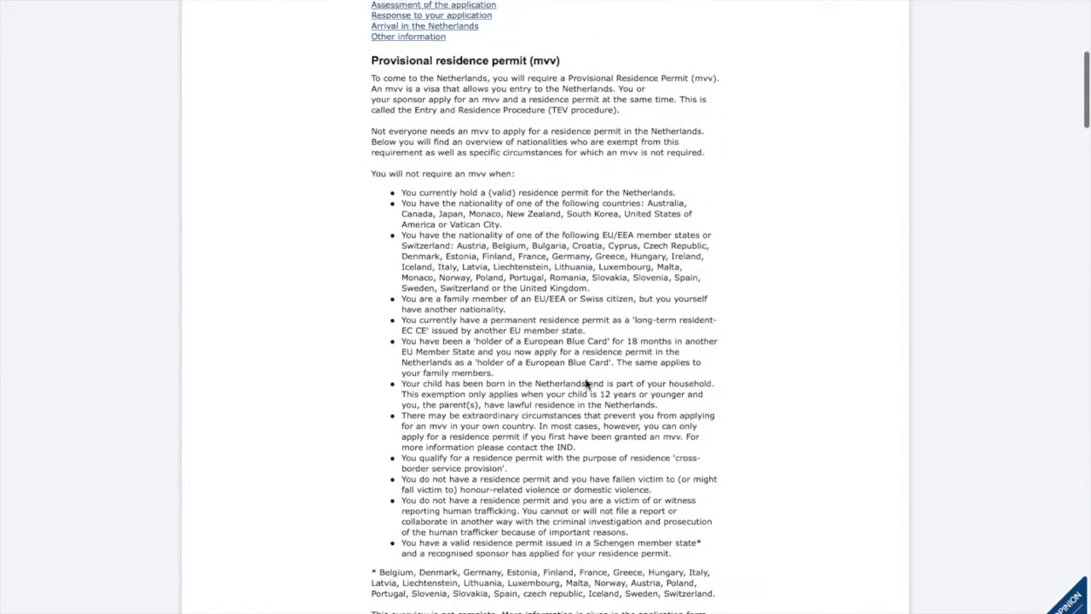
scroll(585, 382, "down", 1)
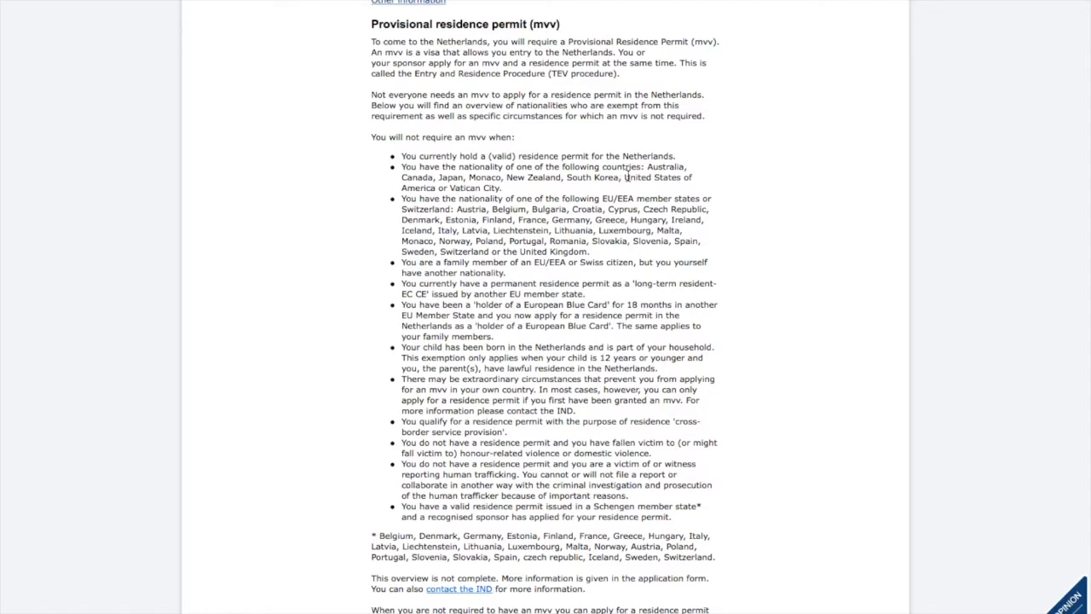
left_click_drag(623, 177, 437, 189)
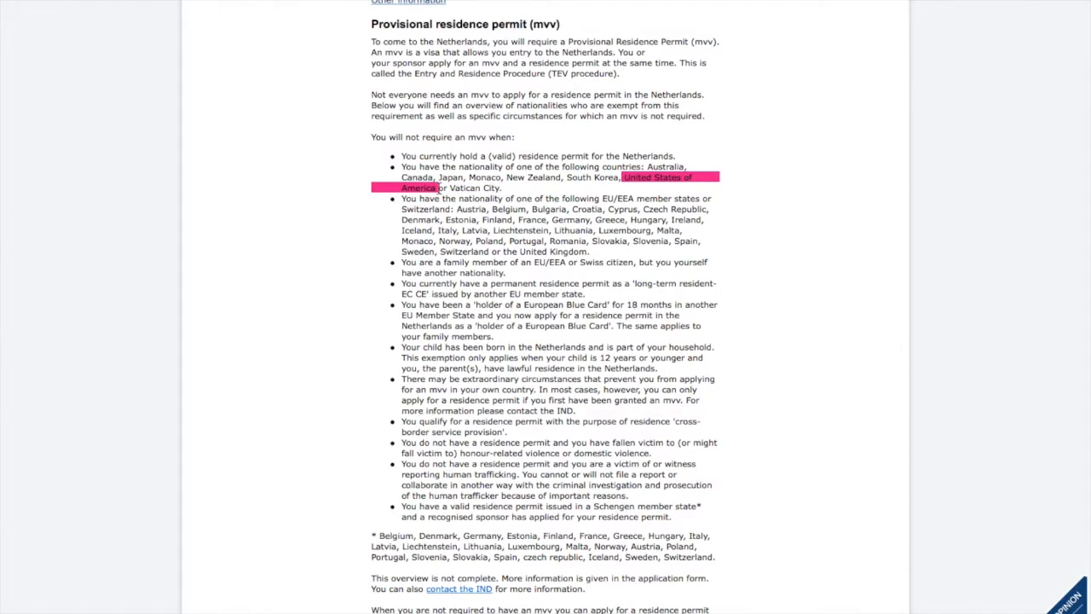
left_click(878, 89)
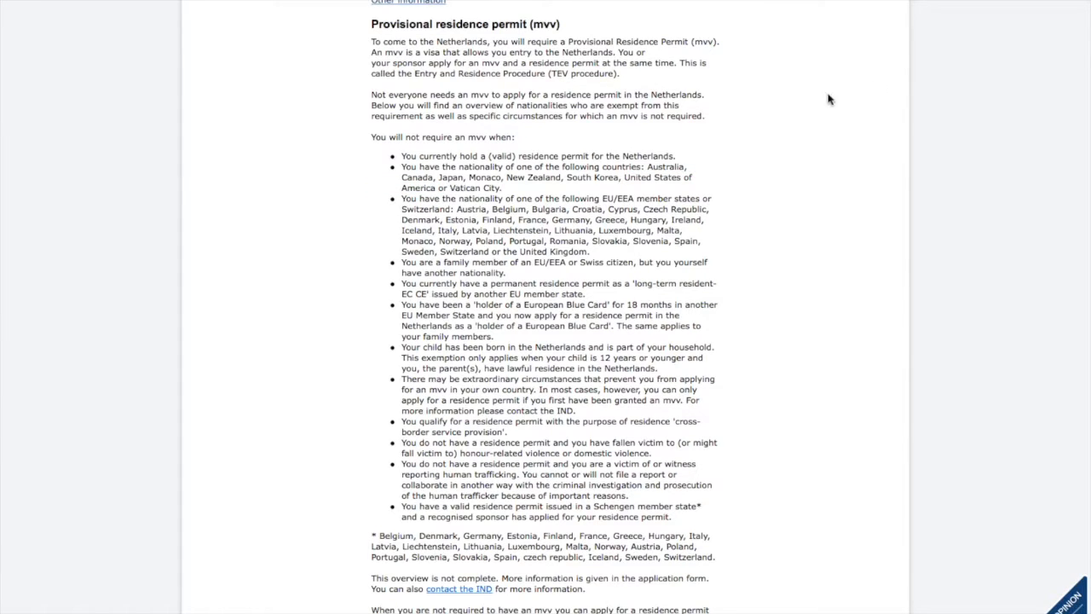
scroll(801, 104, "up", 3)
scroll(801, 104, "up", 1)
scroll(801, 104, "up", 2)
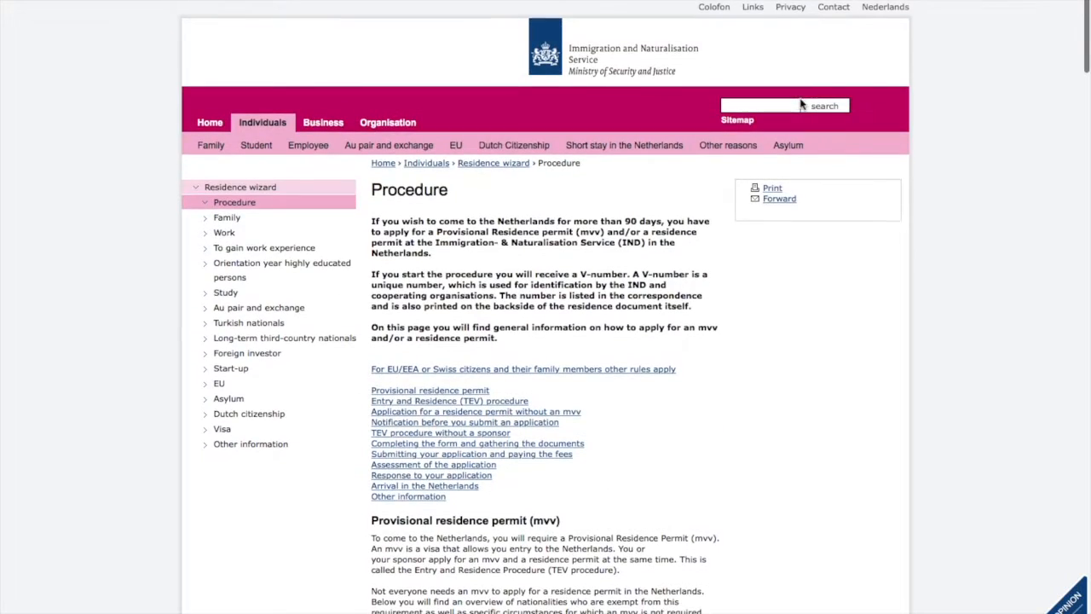
Back on the Unmarried partners page, highlight the exempt-nationalities sentence in the conditions, then clear it.
left_click(67, 4)
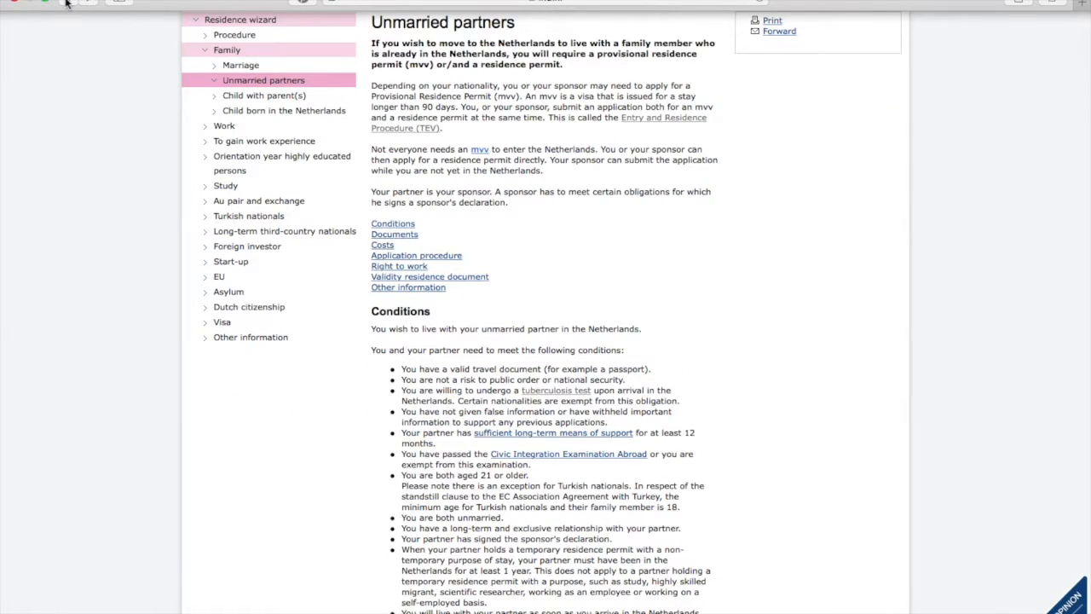
scroll(675, 346, "down", 1)
scroll(674, 346, "down", 2)
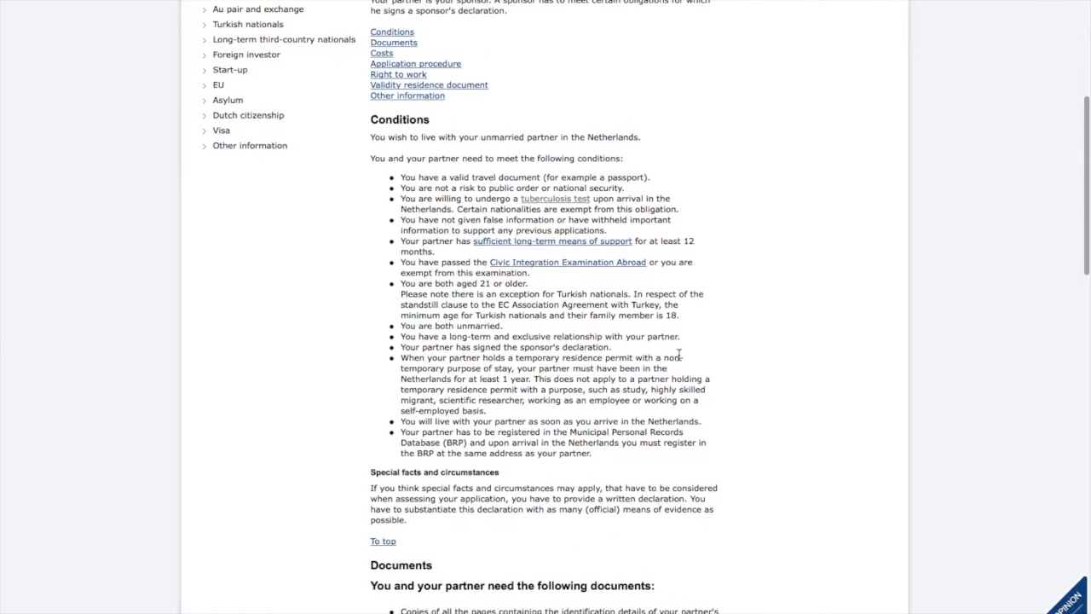
scroll(679, 354, "down", 1)
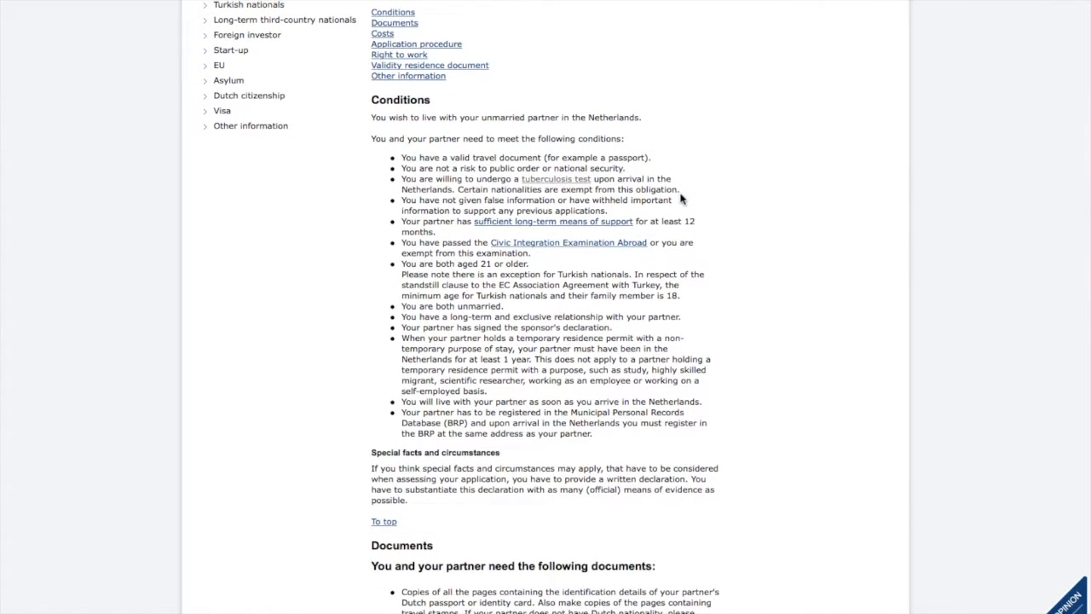
scroll(716, 237, "down", 1)
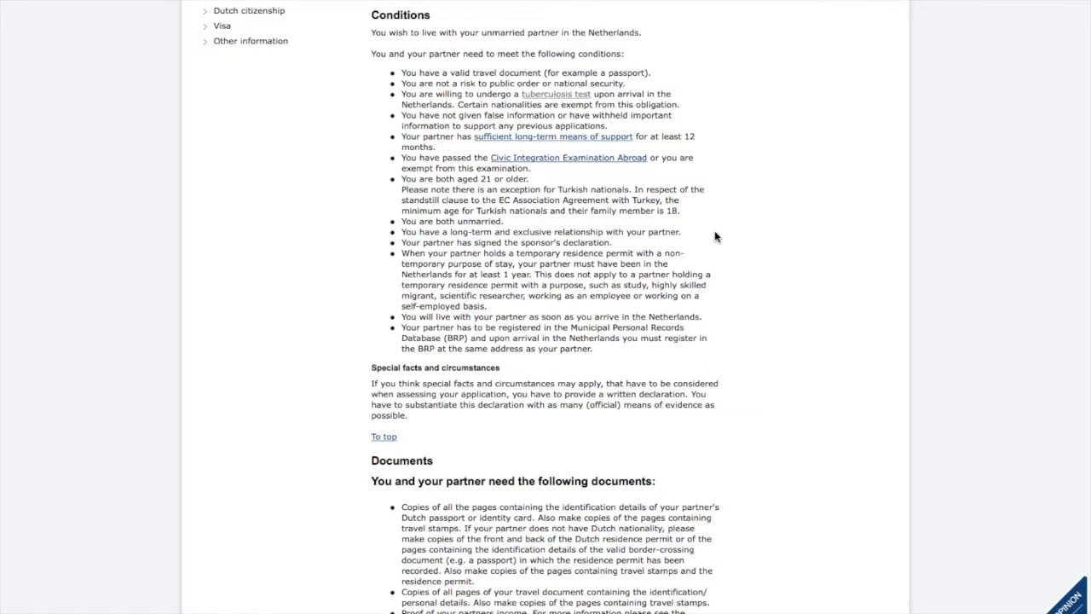
scroll(733, 240, "down", 1)
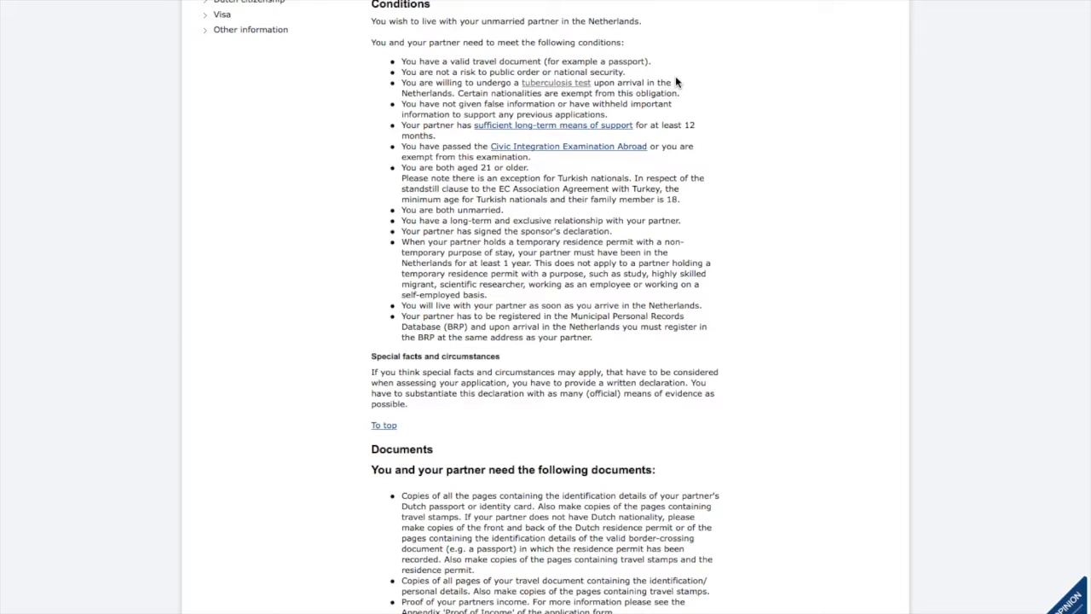
scroll(677, 82, "down", 1)
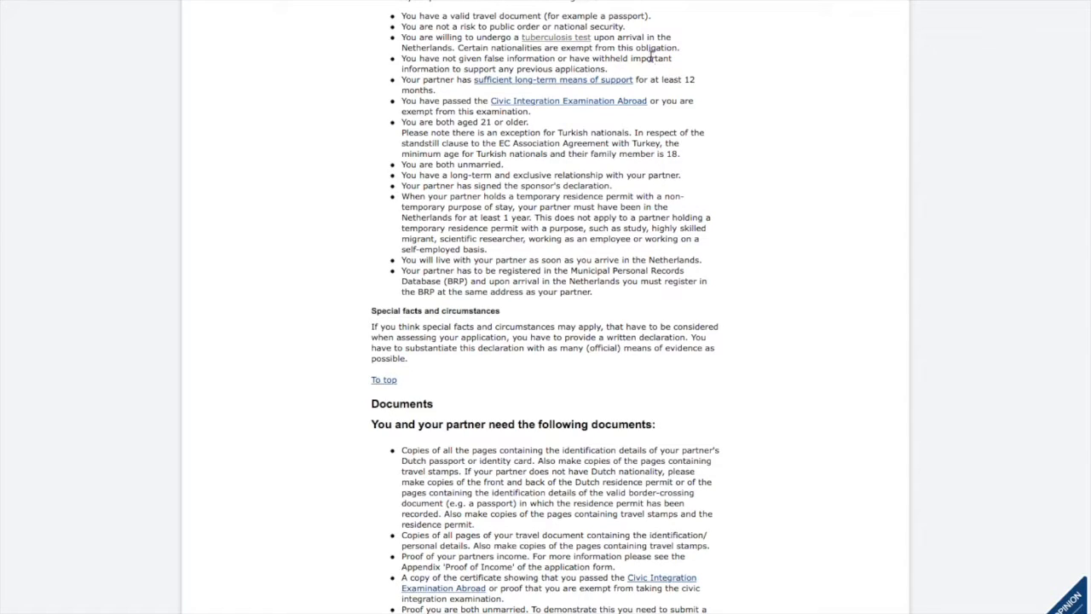
scroll(706, 95, "down", 1)
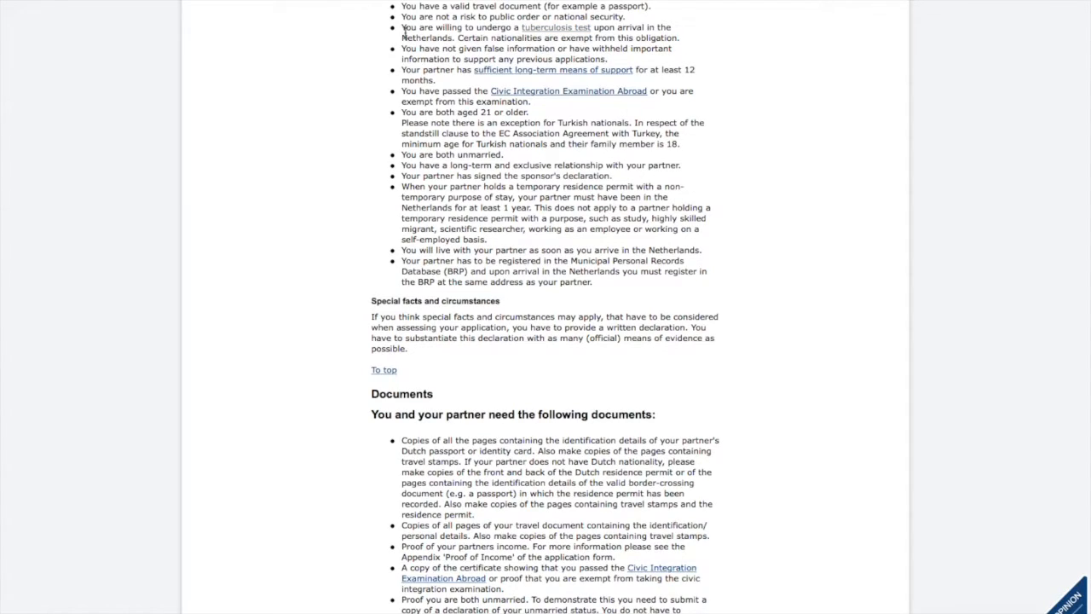
scroll(404, 32, "up", 1)
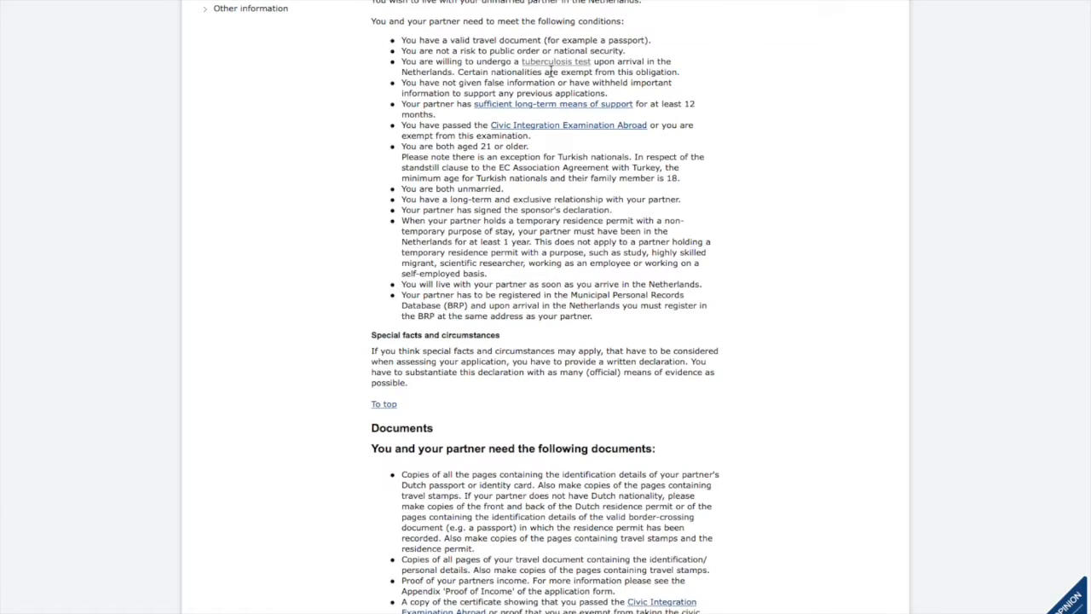
left_click_drag(457, 72, 681, 73)
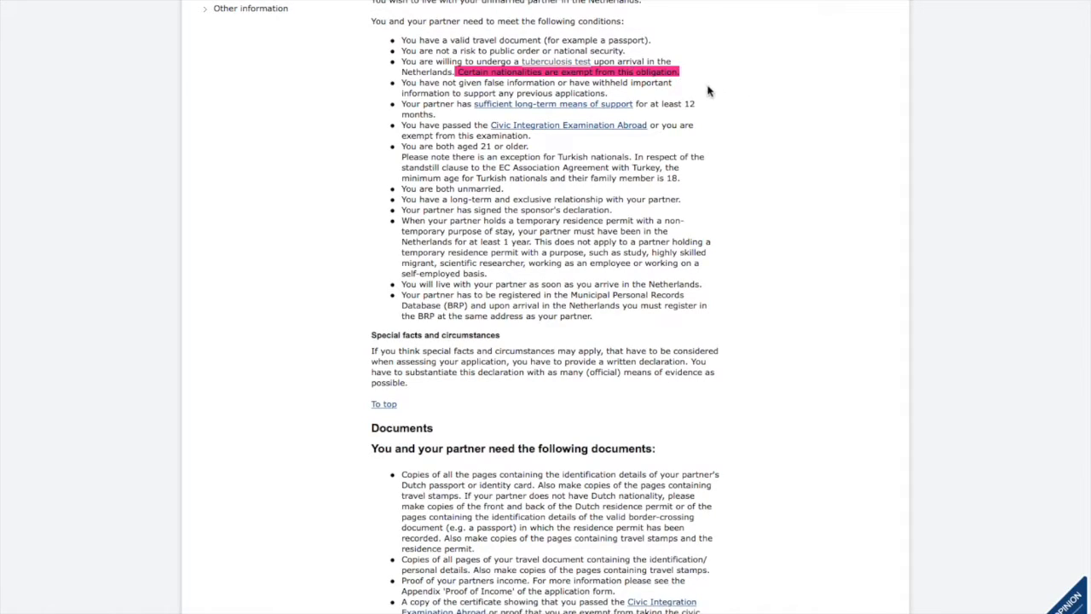
left_click(707, 91)
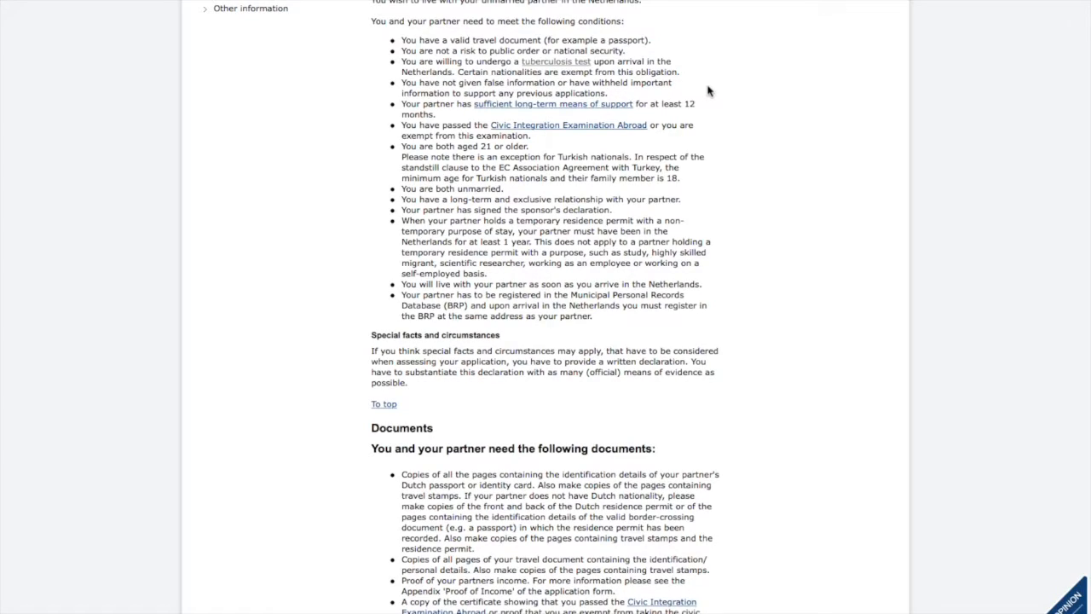
scroll(689, 156, "down", 2)
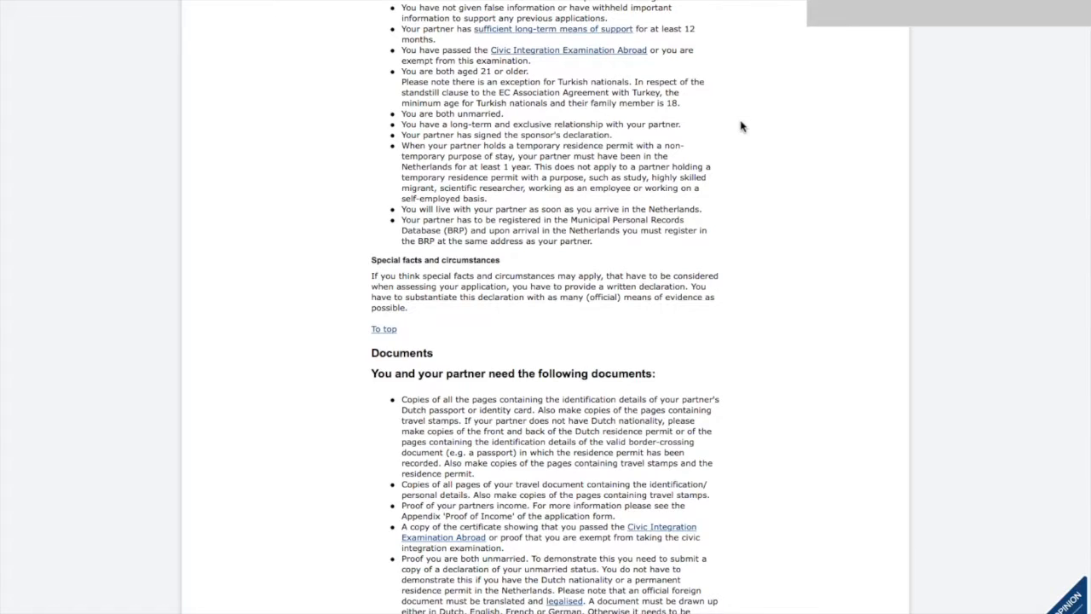
scroll(741, 127, "down", 1)
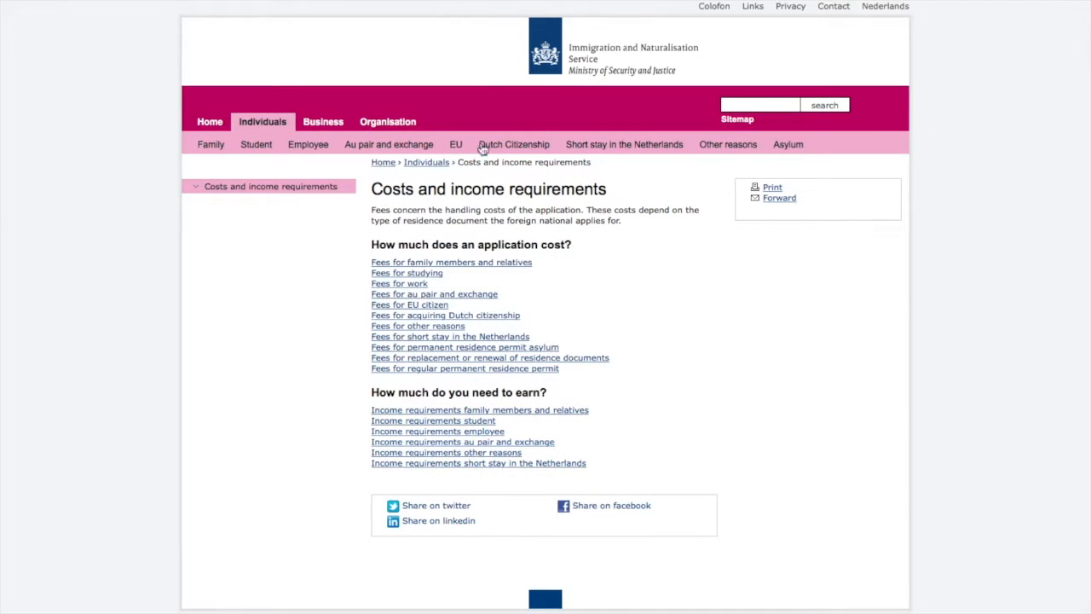
scroll(517, 247, "down", 2)
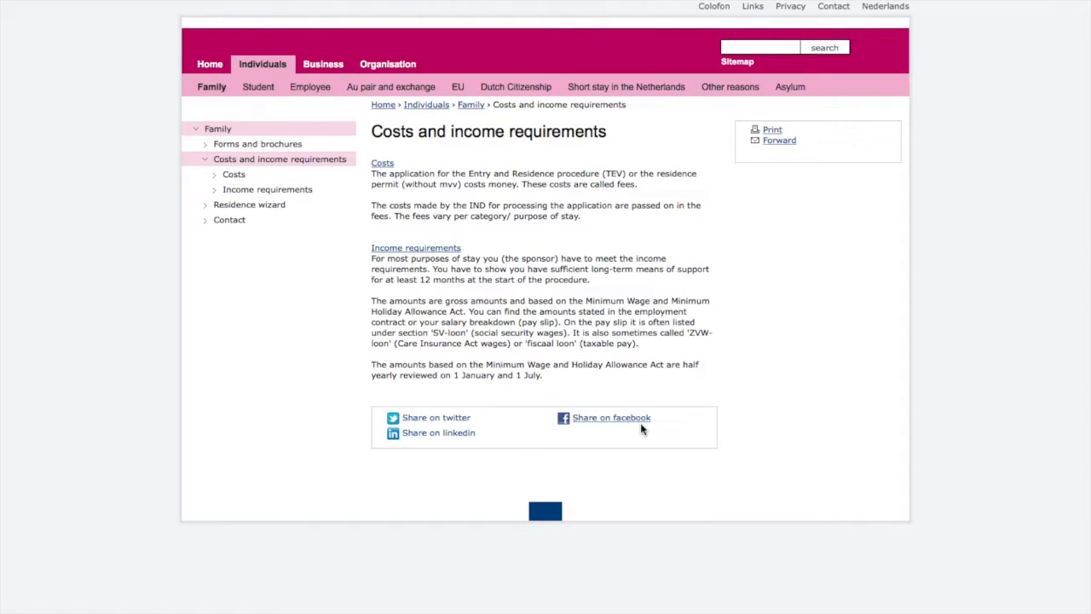
scroll(642, 429, "up", 1)
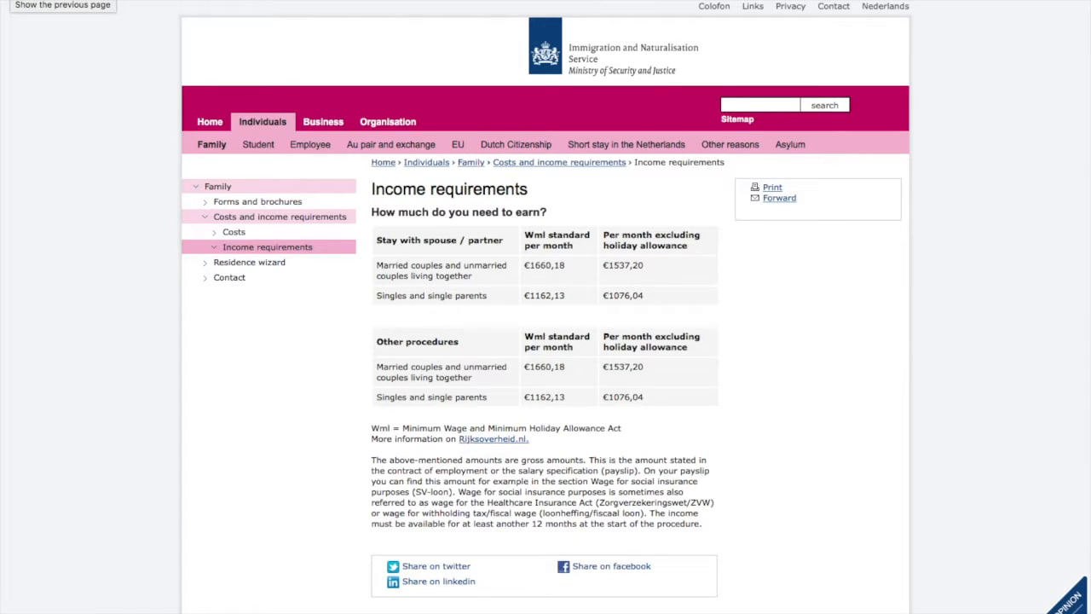
Go back to the unmarried-partner permit page and its Documents section.
left_click(18, 2)
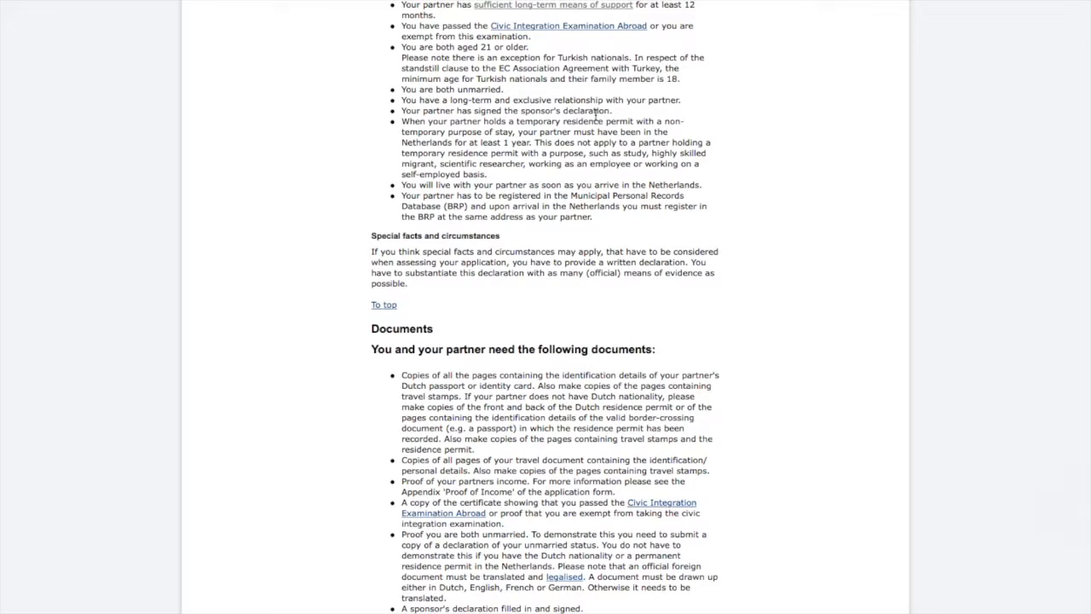
scroll(597, 111, "down", 1)
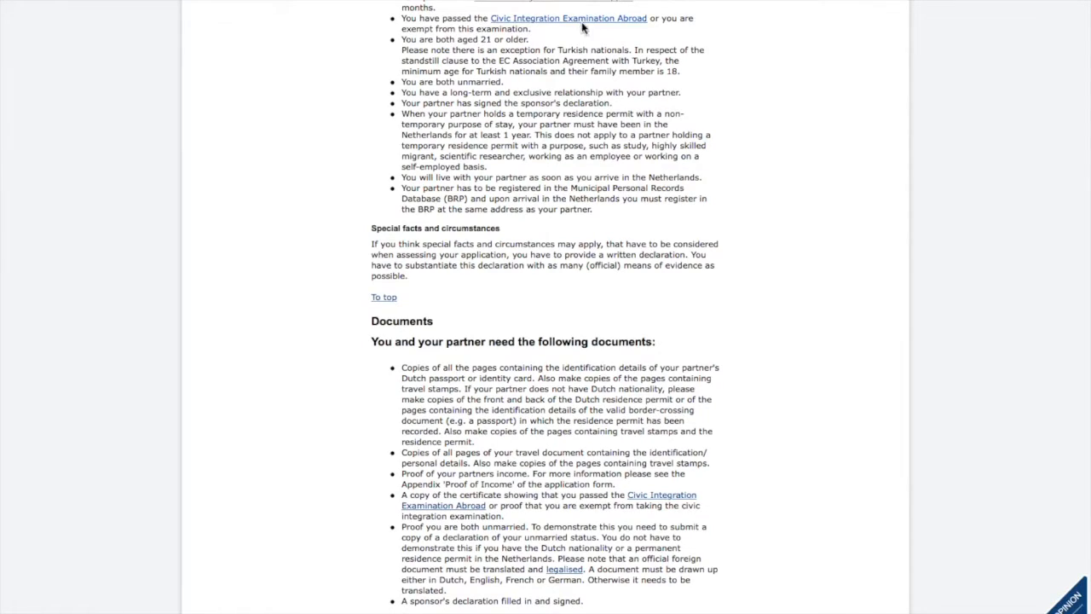
scroll(746, 93, "down", 1)
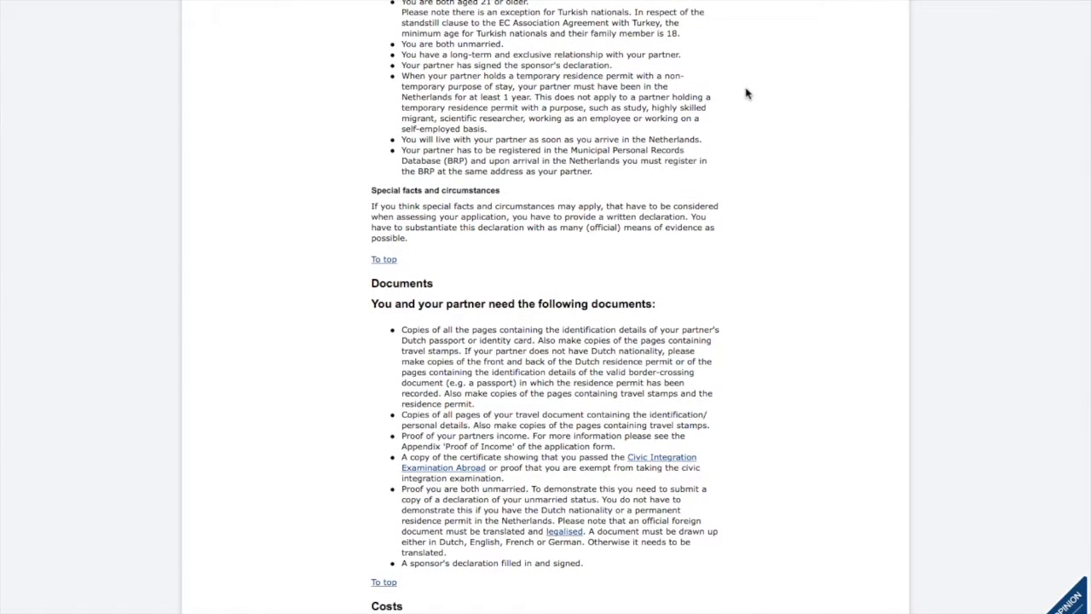
scroll(746, 93, "down", 1)
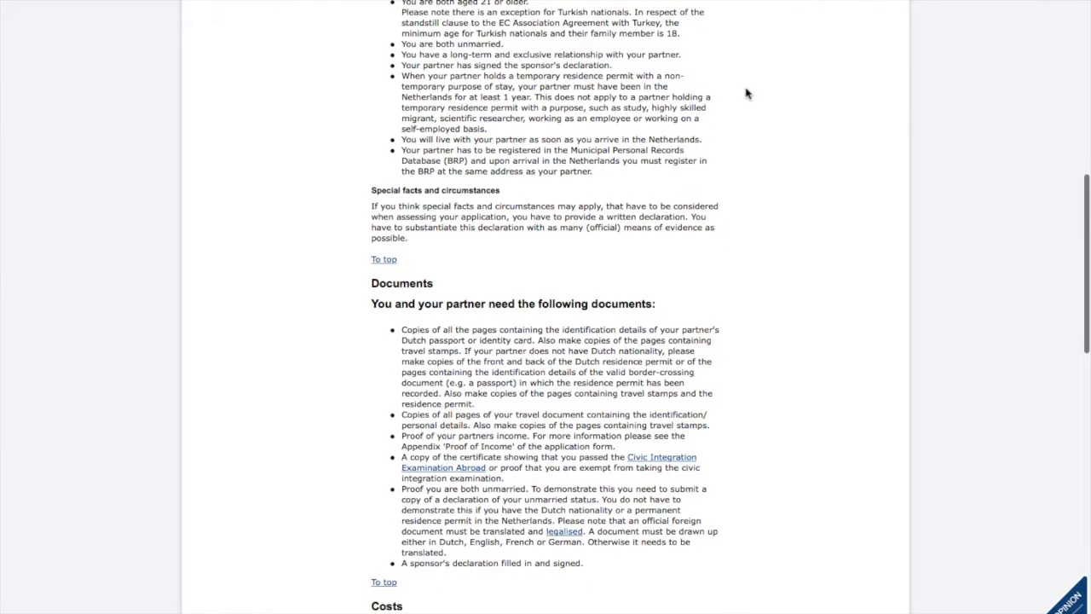
scroll(746, 93, "down", 1)
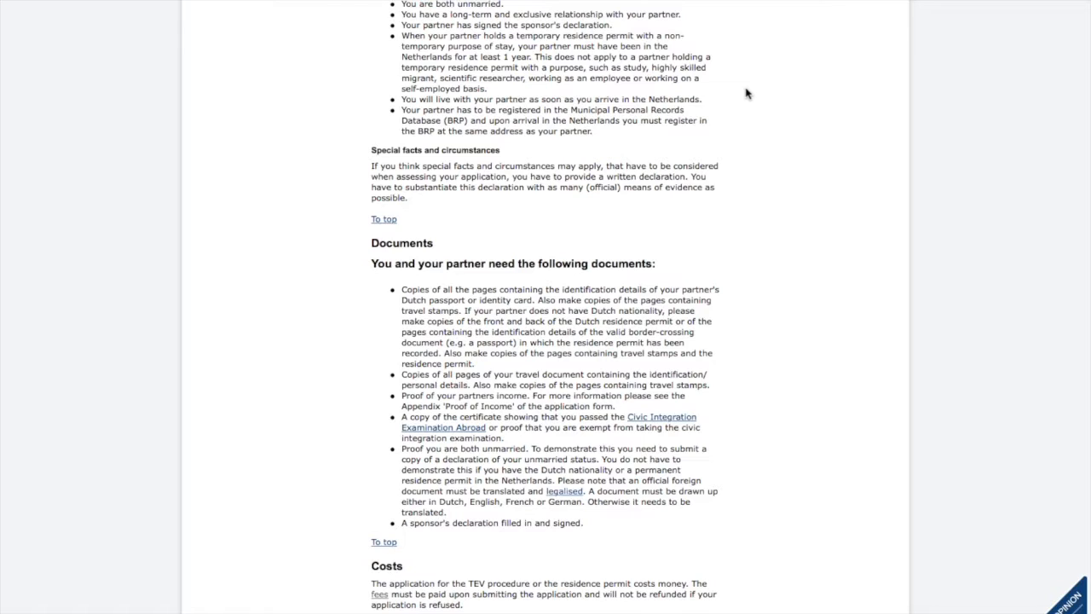
scroll(746, 93, "down", 1)
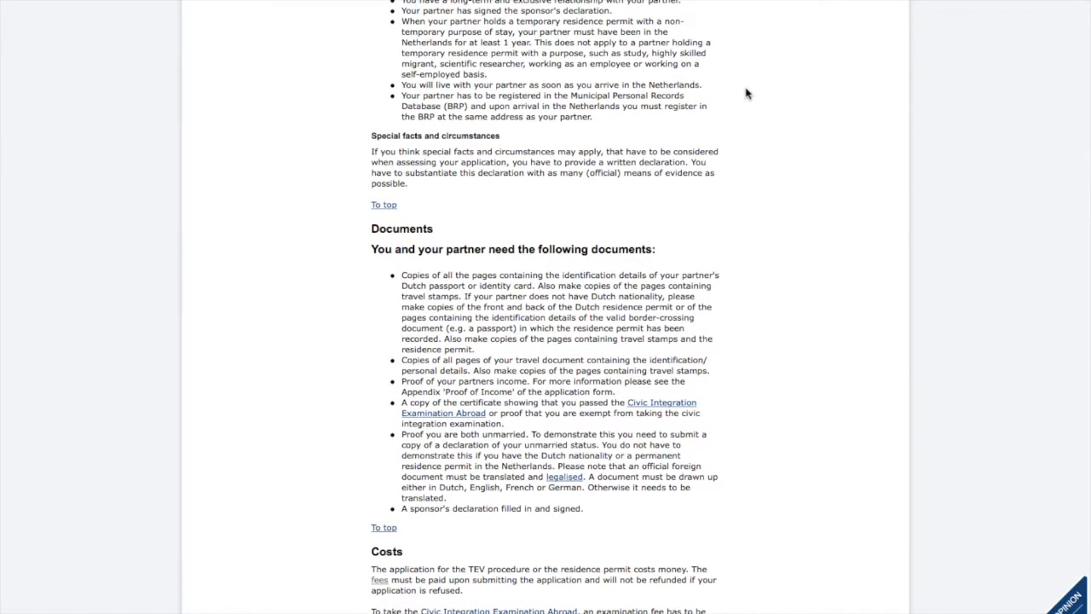
scroll(746, 93, "up", 2)
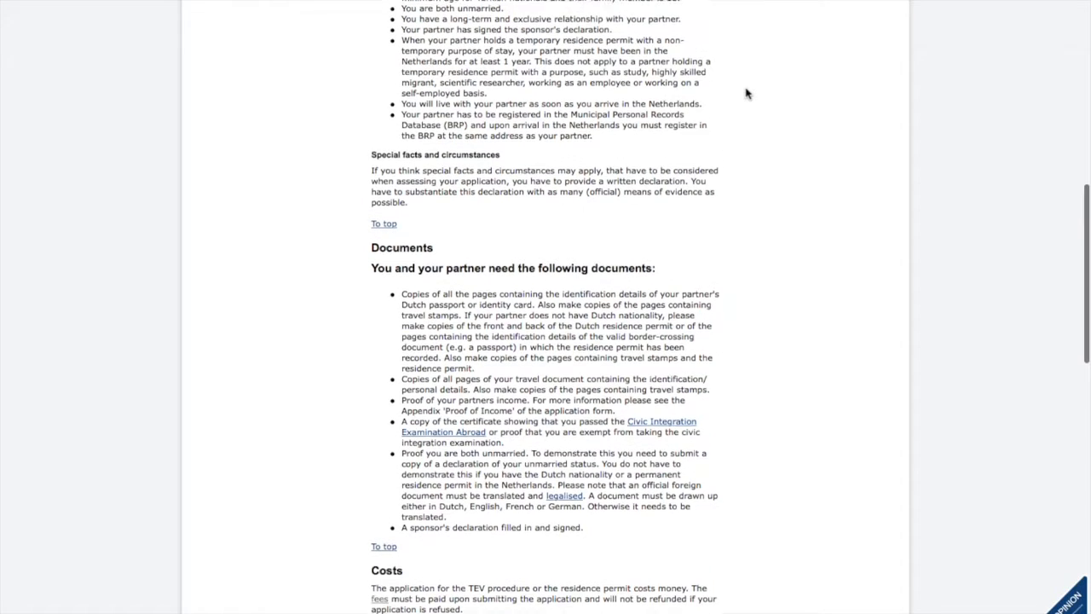
left_click_drag(404, 15, 504, 14)
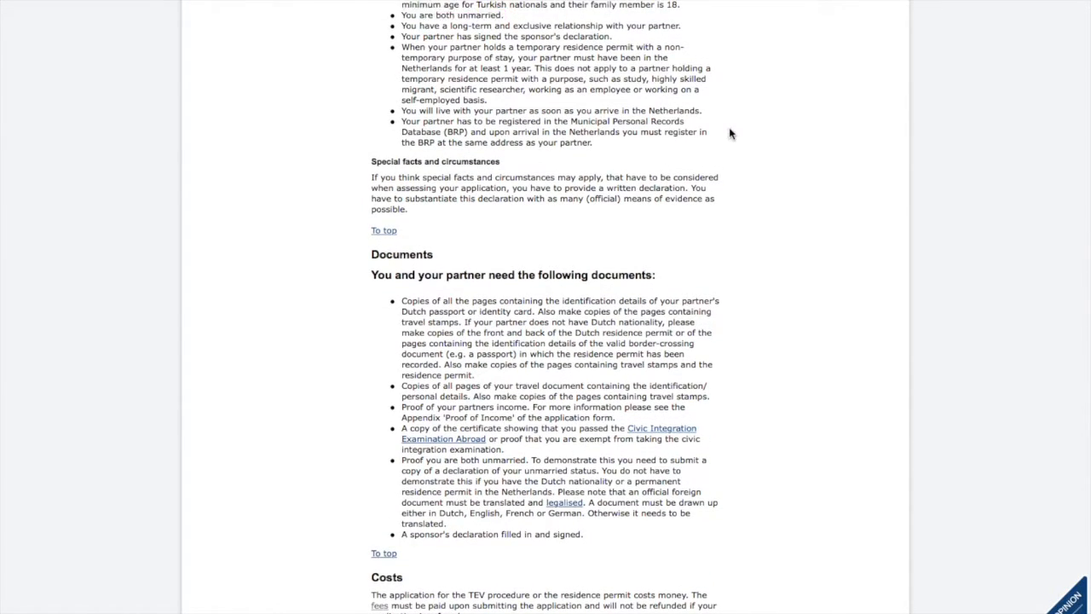
scroll(735, 179, "down", 1)
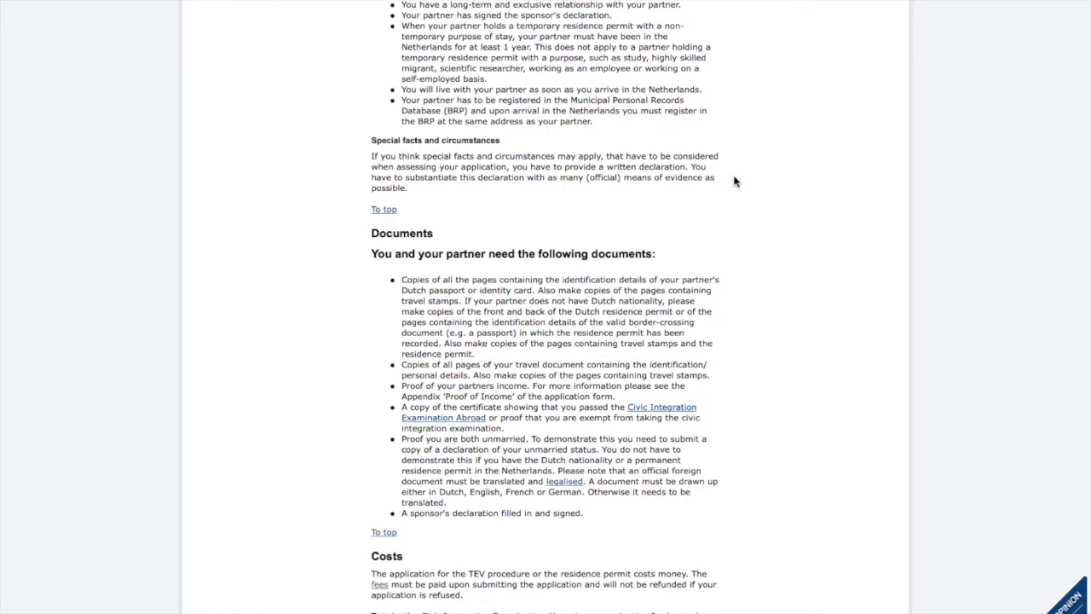
scroll(736, 181, "down", 1)
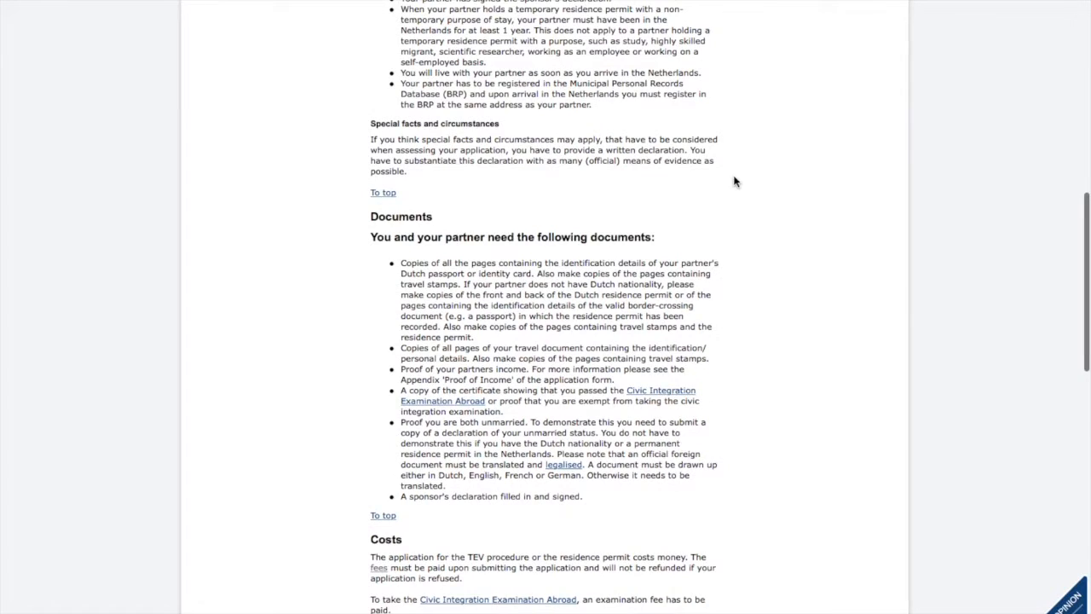
scroll(736, 181, "up", 1)
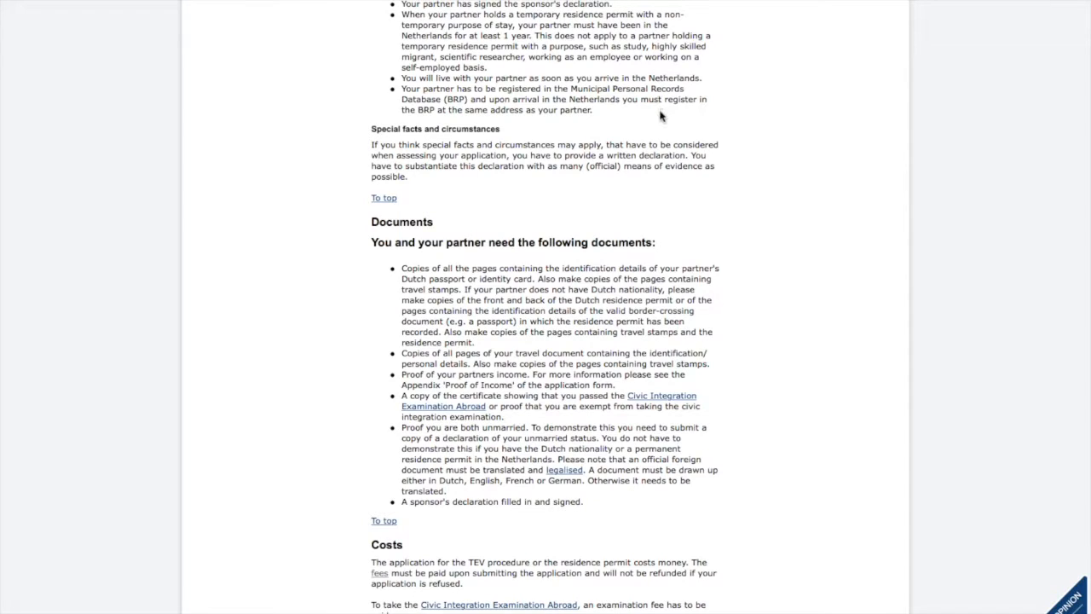
scroll(662, 117, "down", 1)
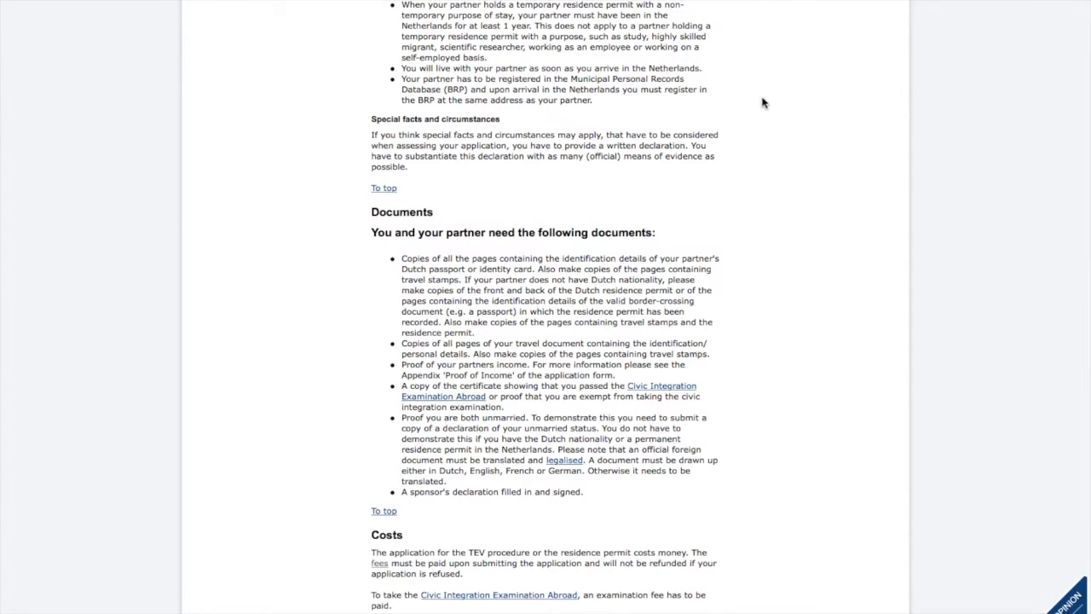
scroll(762, 107, "down", 2)
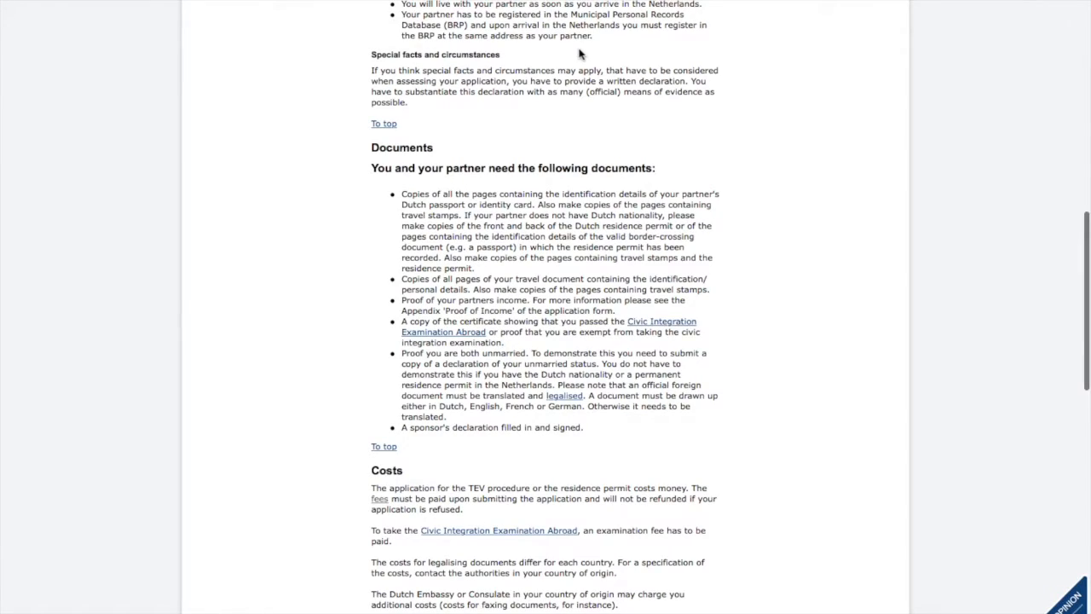
scroll(580, 60, "down", 1)
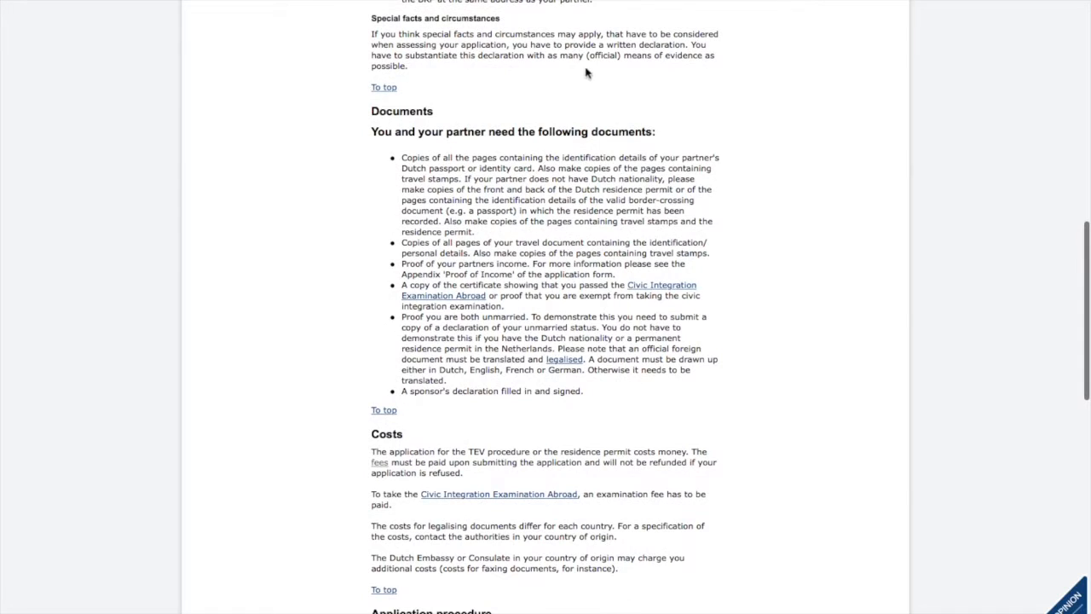
scroll(587, 75, "down", 1)
scroll(742, 168, "down", 2)
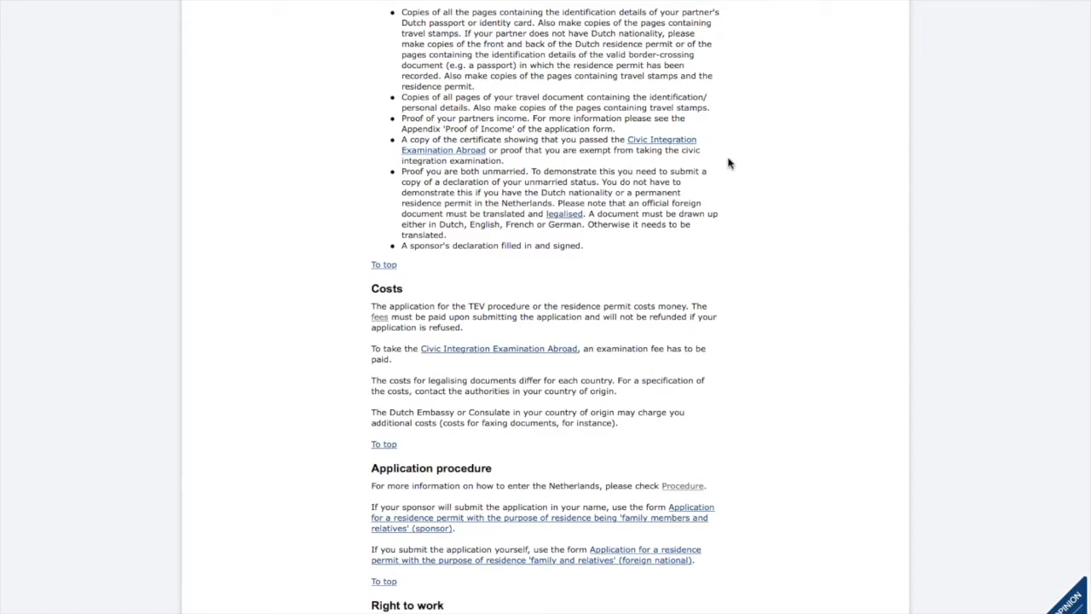
scroll(729, 162, "down", 1)
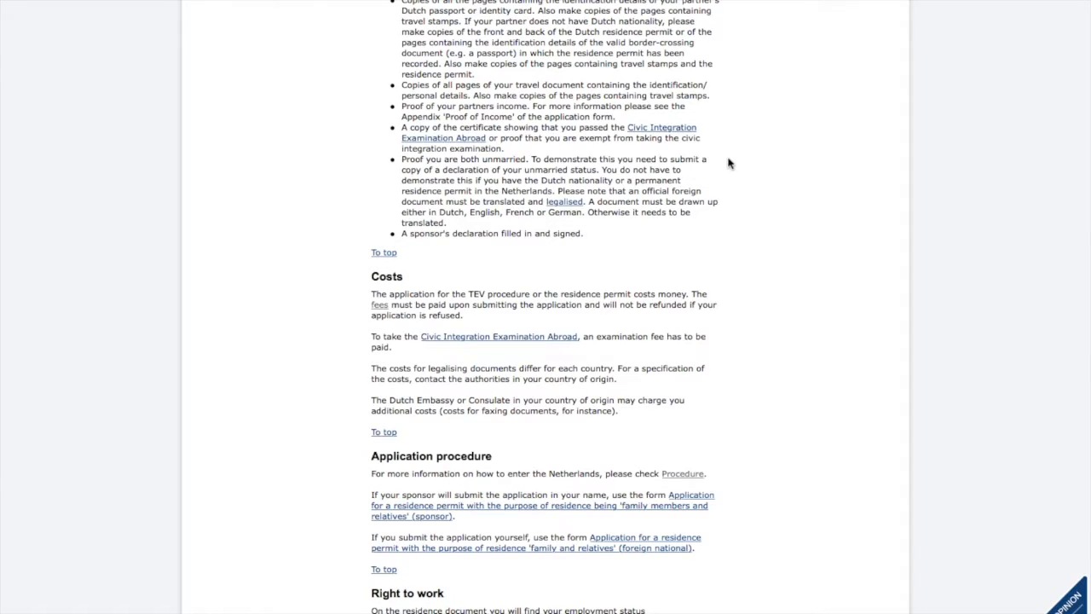
scroll(729, 163, "down", 2)
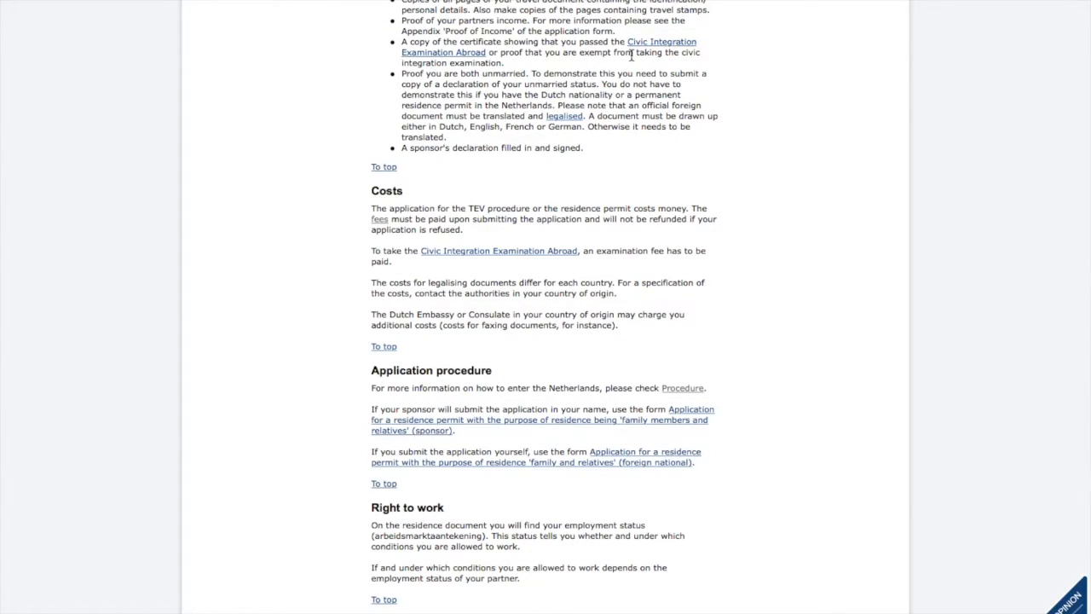
scroll(632, 54, "down", 1)
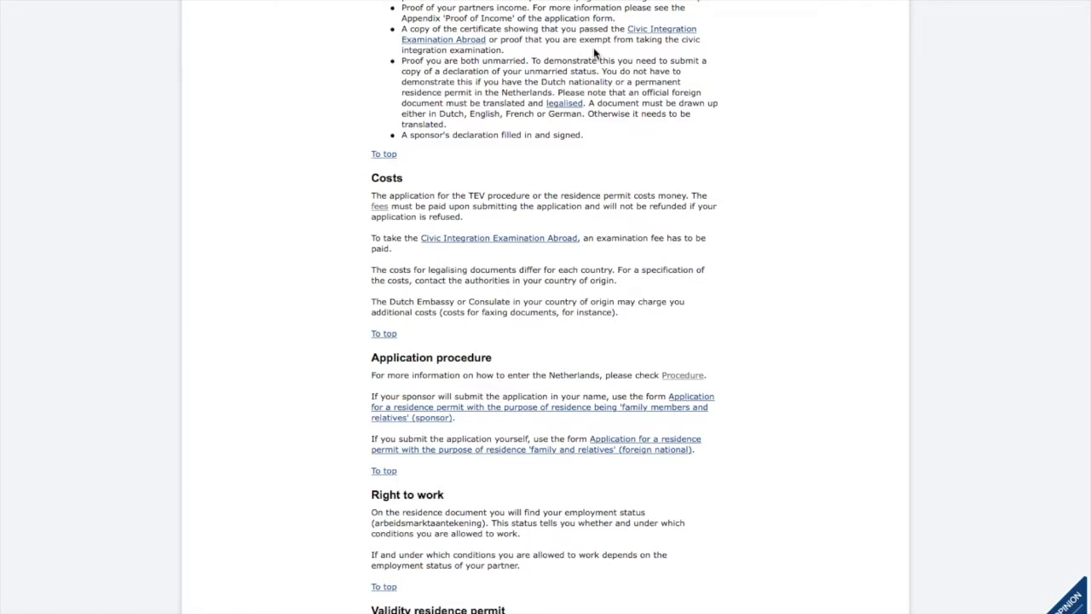
scroll(705, 134, "down", 4)
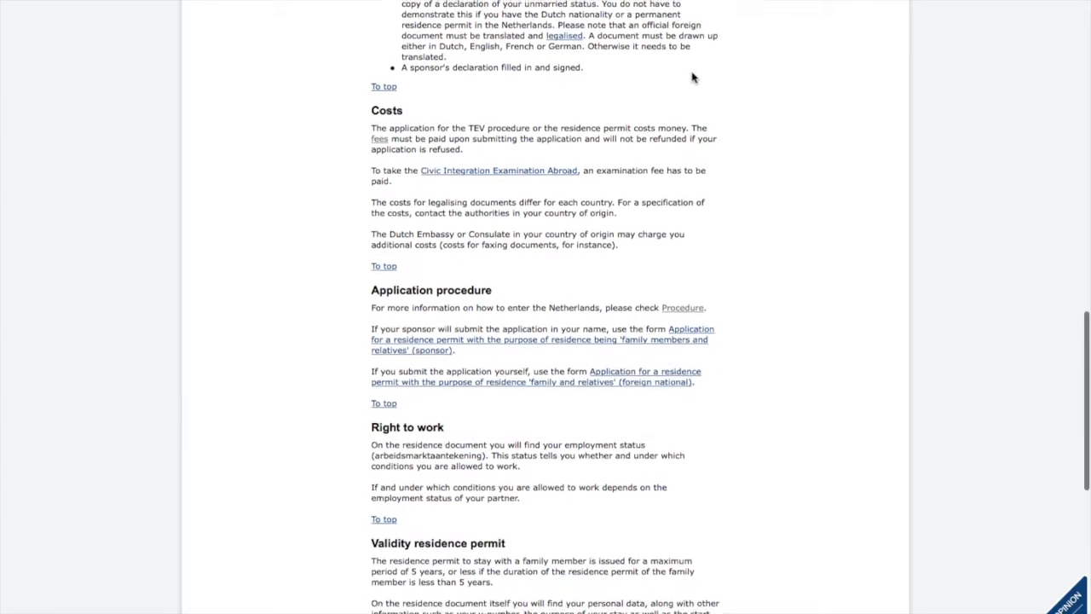
scroll(693, 78, "down", 1)
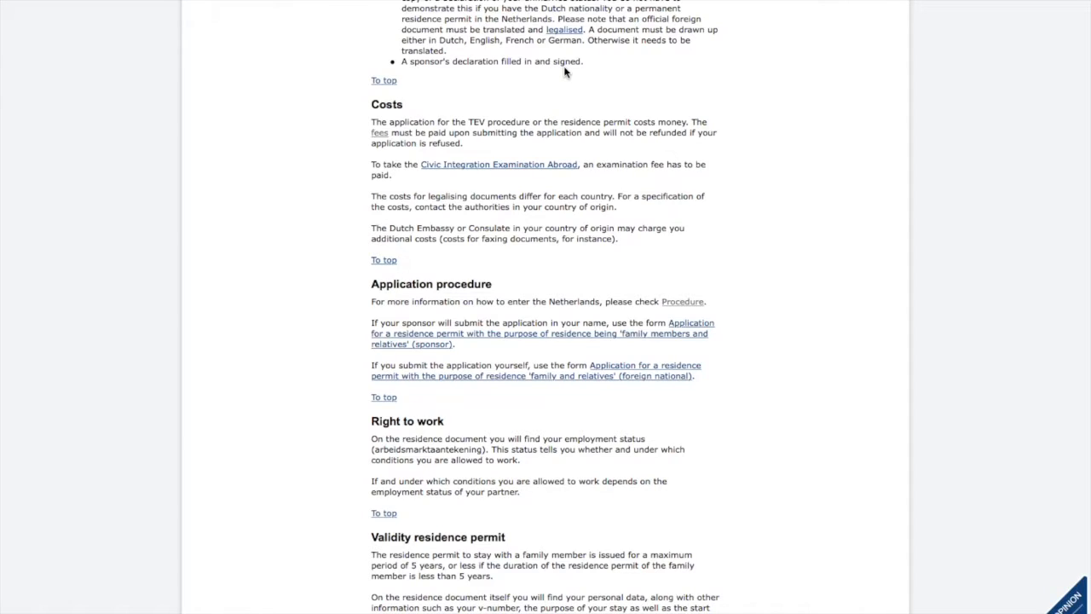
scroll(563, 71, "down", 1)
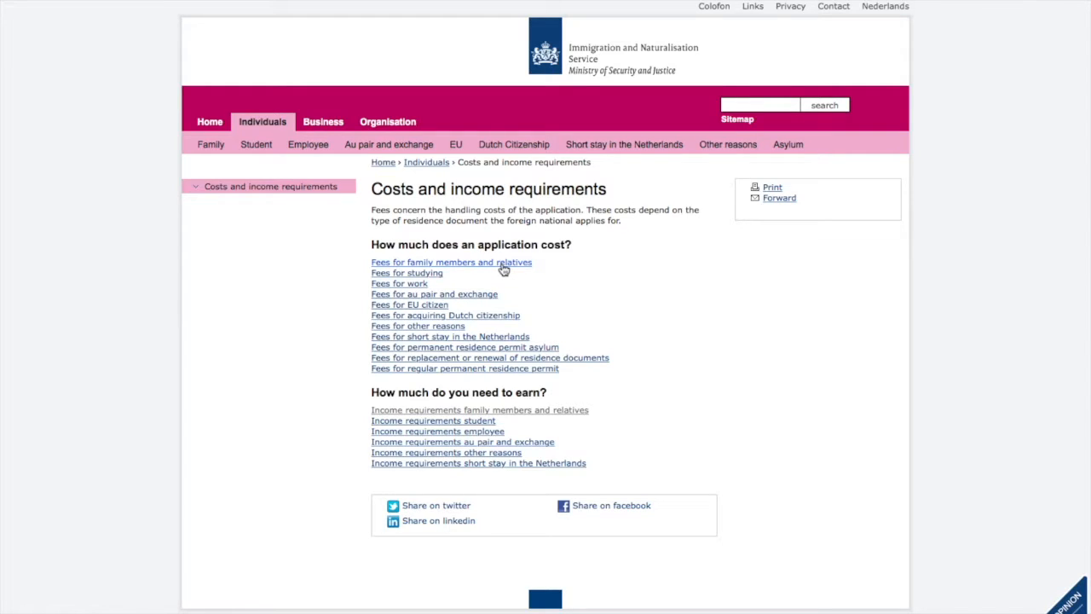
Follow the Fees for family members and relatives link on the Costs page.
left_click(504, 265)
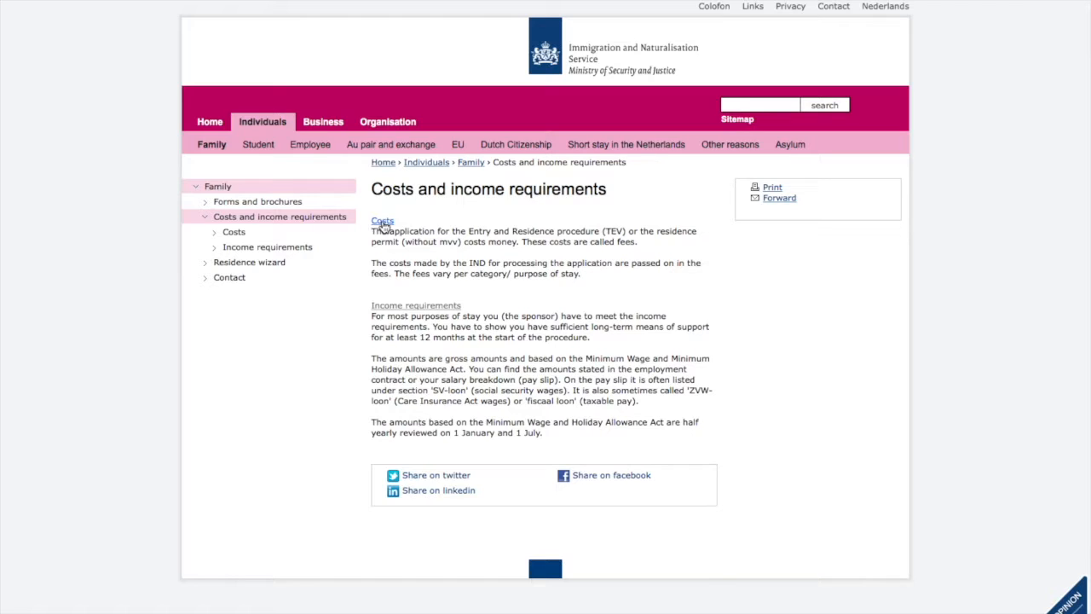
View the family Costs table, highlight the €233 family-member residence fee, and return to the permit page.
left_click(383, 224)
scroll(426, 390, "down", 1)
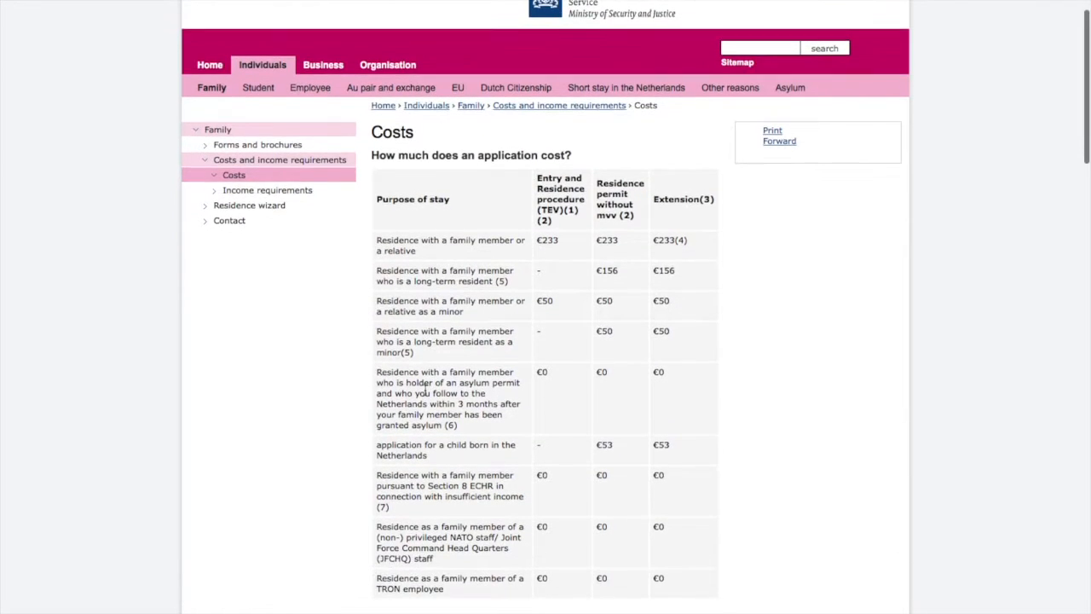
scroll(426, 391, "down", 1)
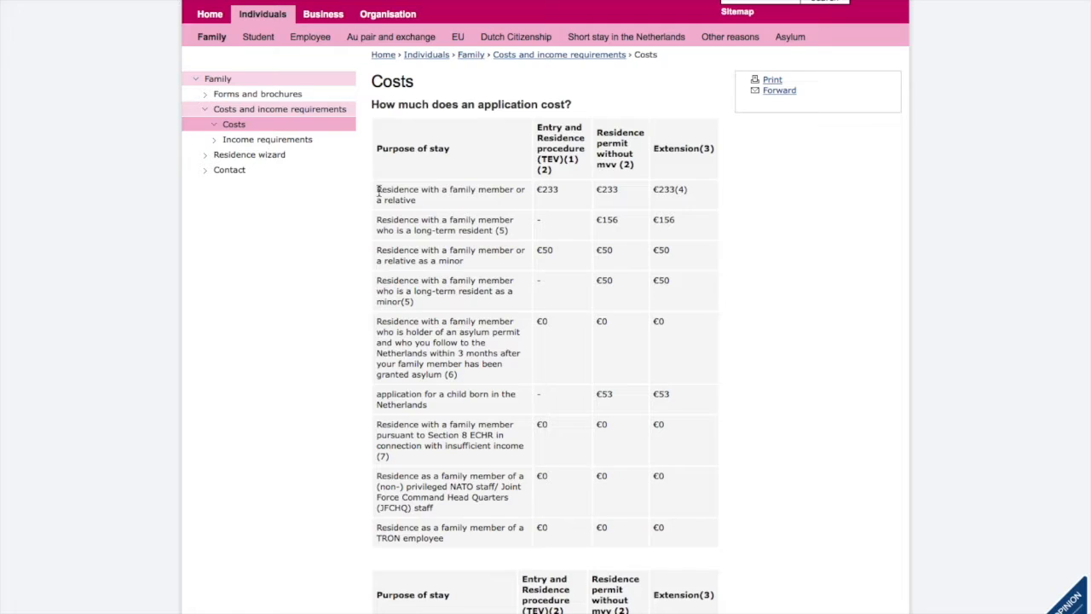
left_click_drag(379, 191, 516, 199)
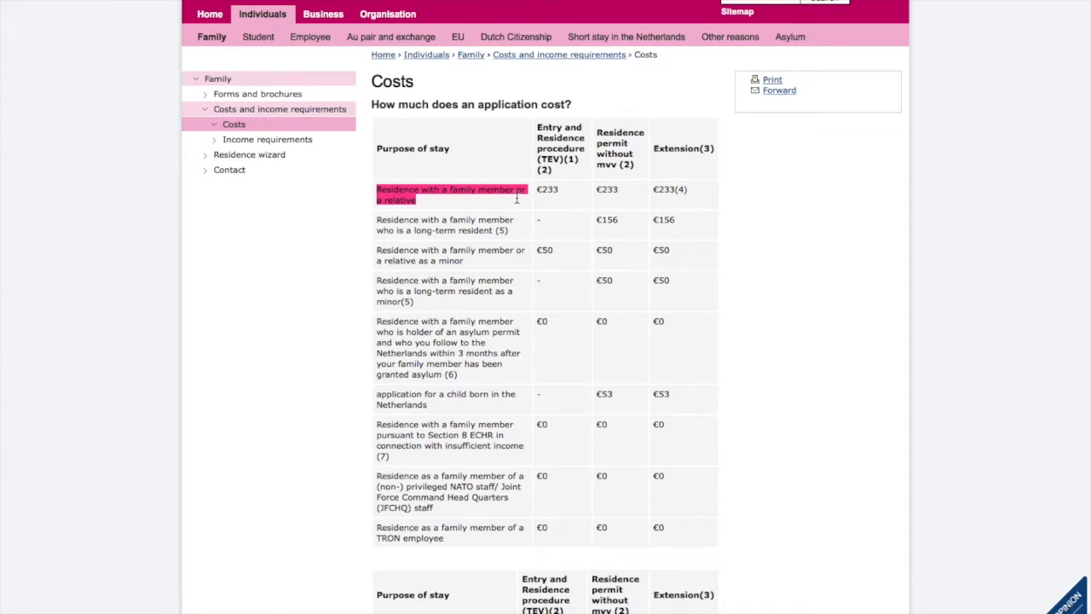
left_click_drag(537, 188, 561, 189)
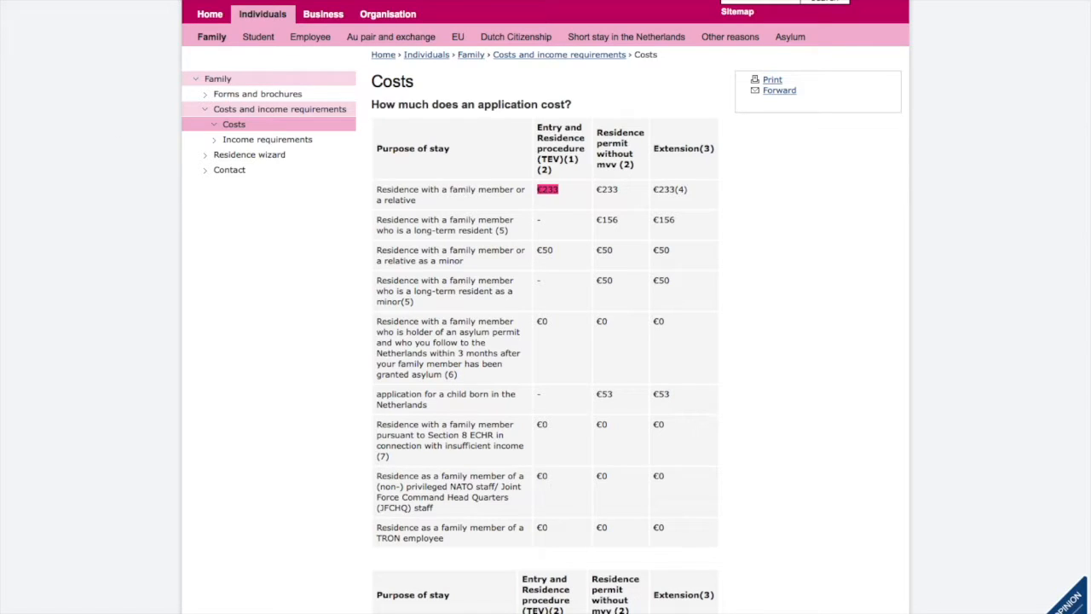
key("alt+Left")
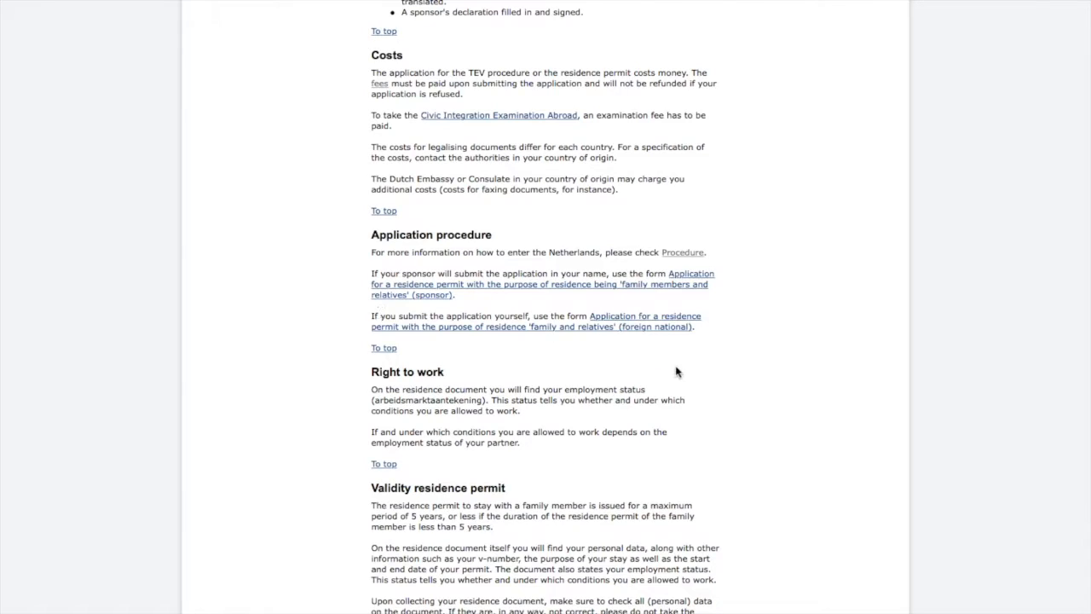
scroll(723, 221, "down", 5)
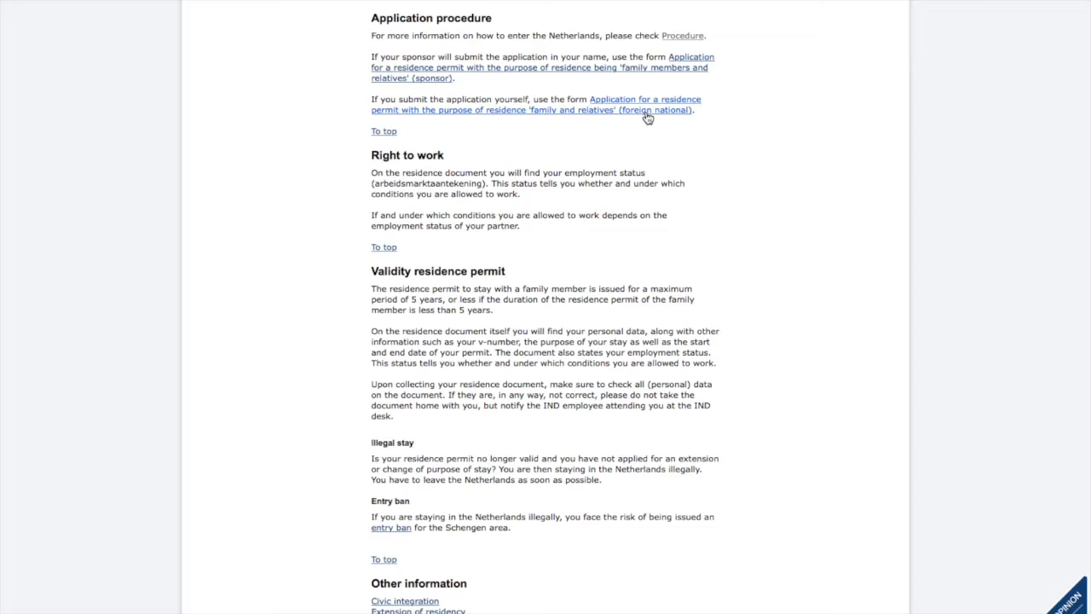
scroll(657, 232, "down", 2)
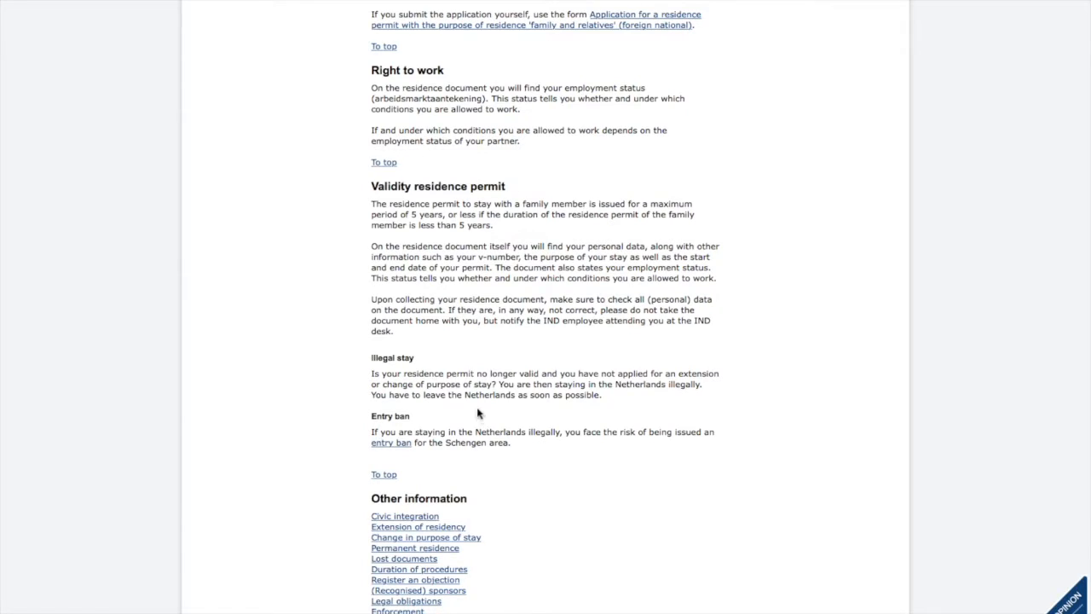
scroll(510, 446, "down", 1)
scroll(510, 445, "down", 1)
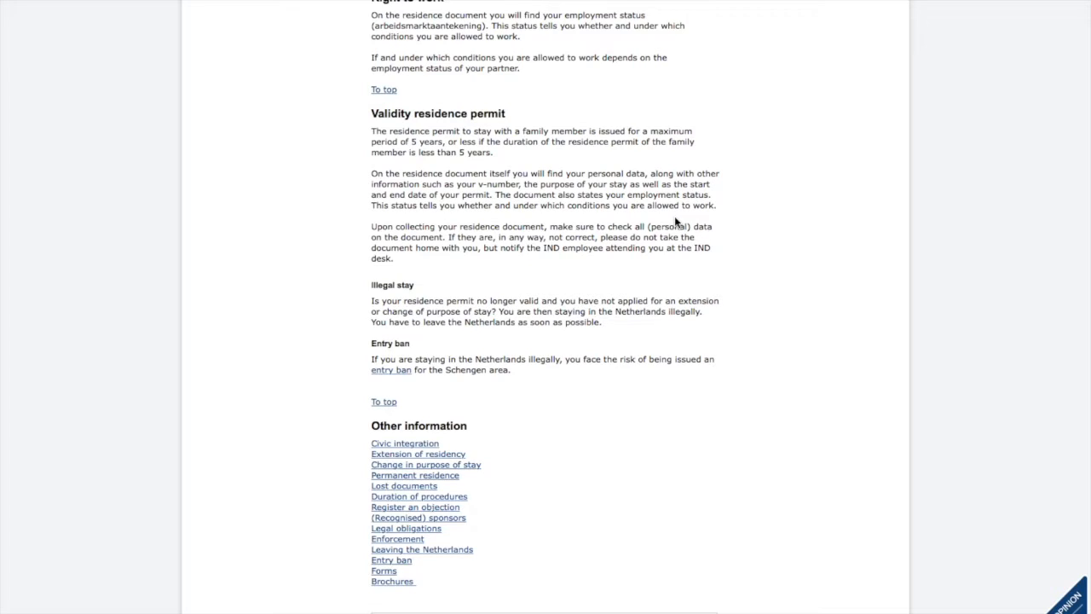
scroll(648, 427, "down", 1)
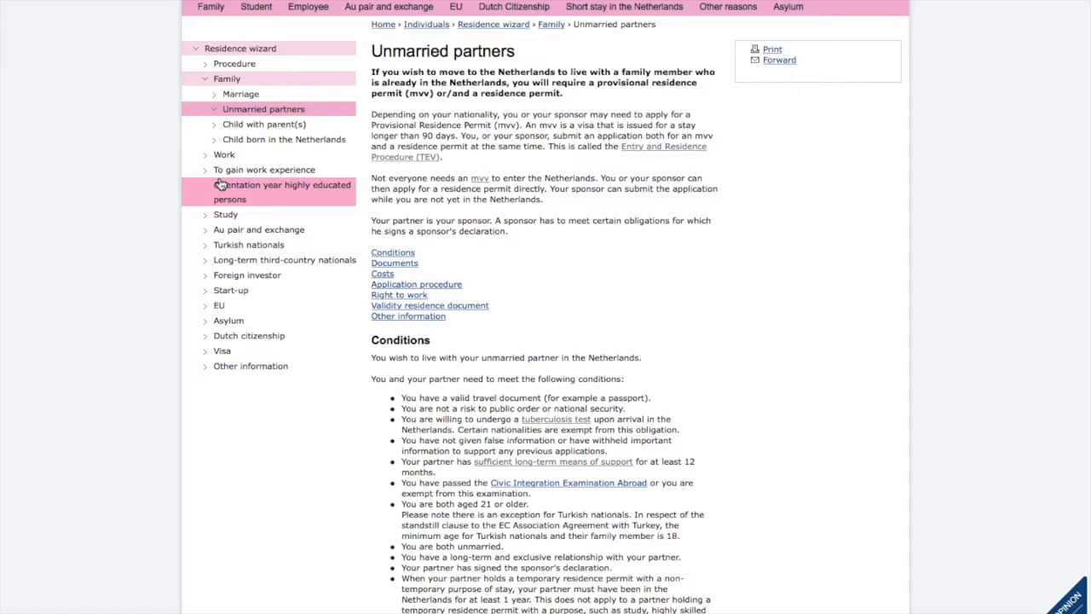
scroll(811, 289, "down", 2)
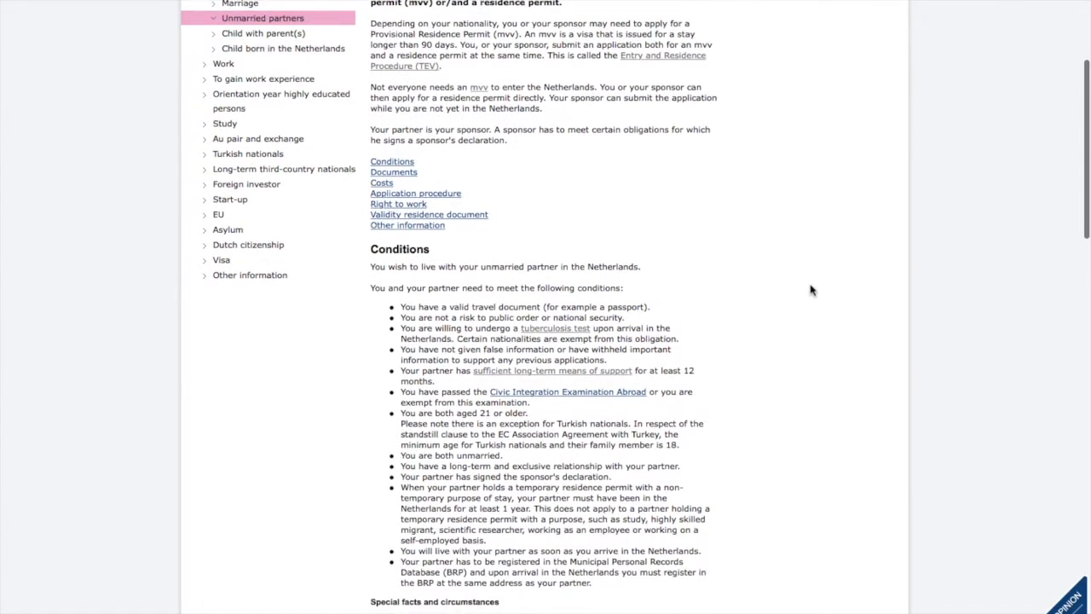
scroll(811, 290, "up", 4)
scroll(811, 290, "up", 1)
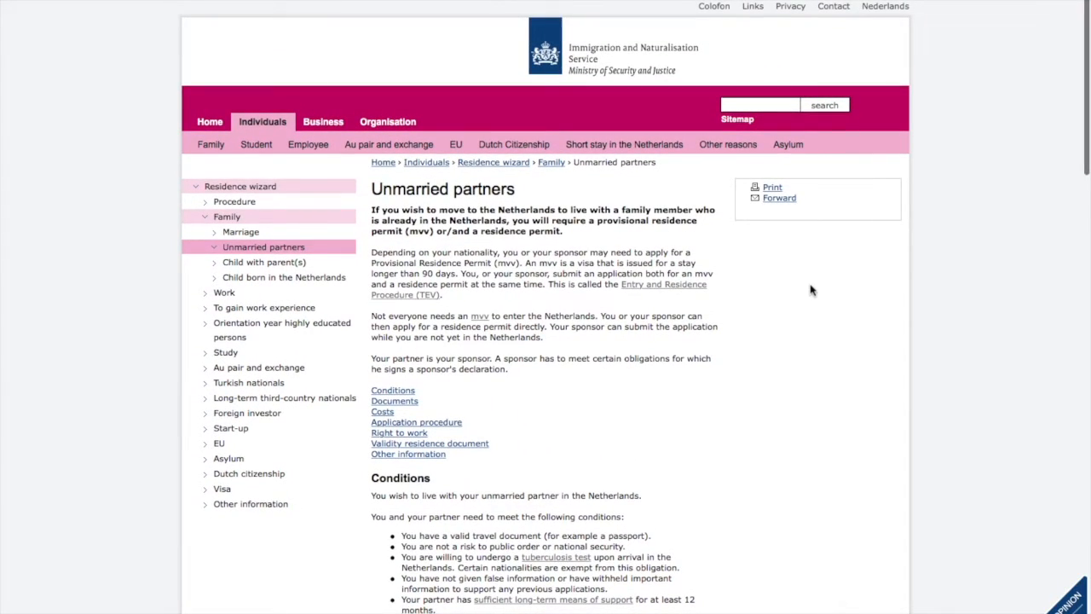